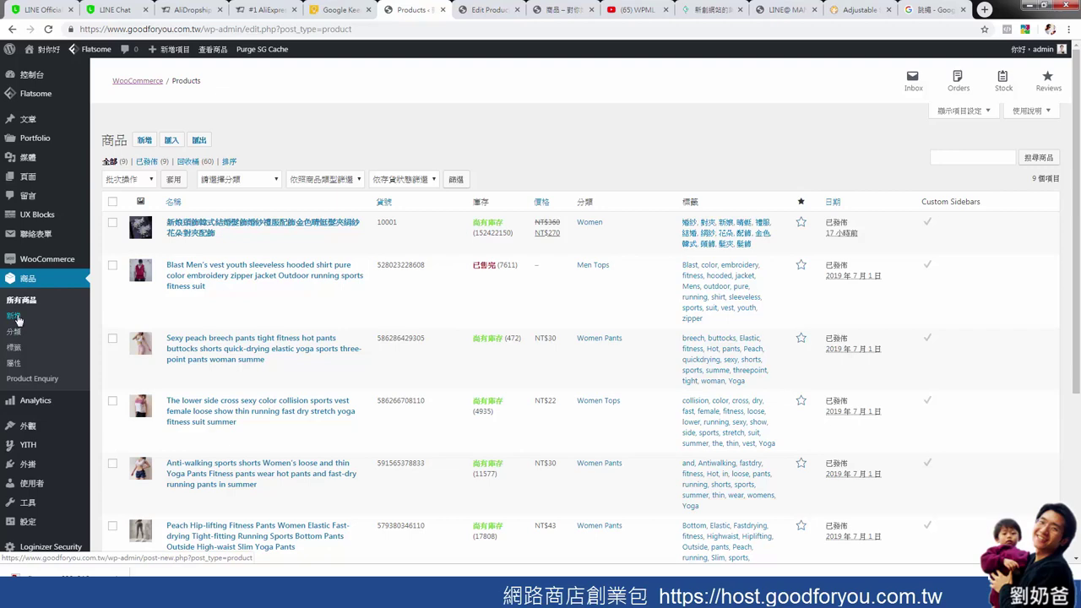
- Create a new product and name it 測試商品
{"action": "left_click", "coordinate": [18, 317]}
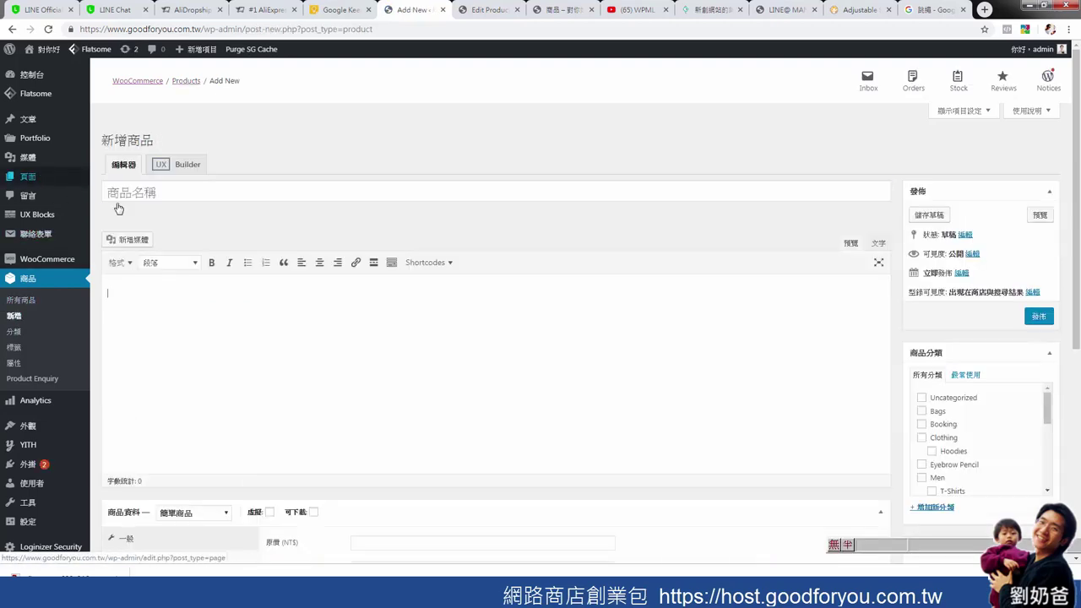
{"action": "left_click", "coordinate": [202, 191]}
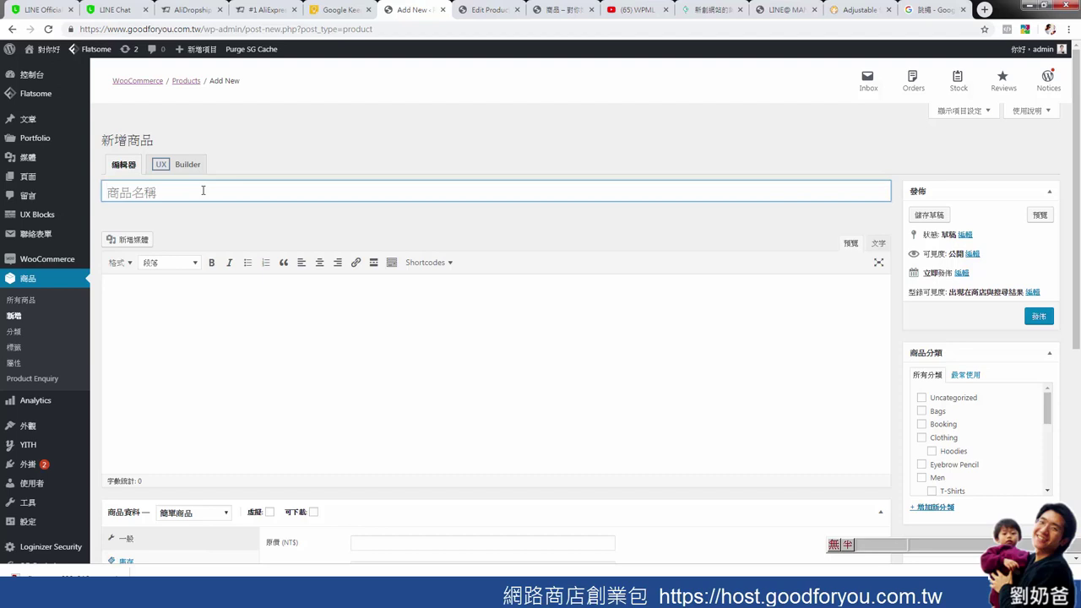
{"action": "type", "text": "測試商"}
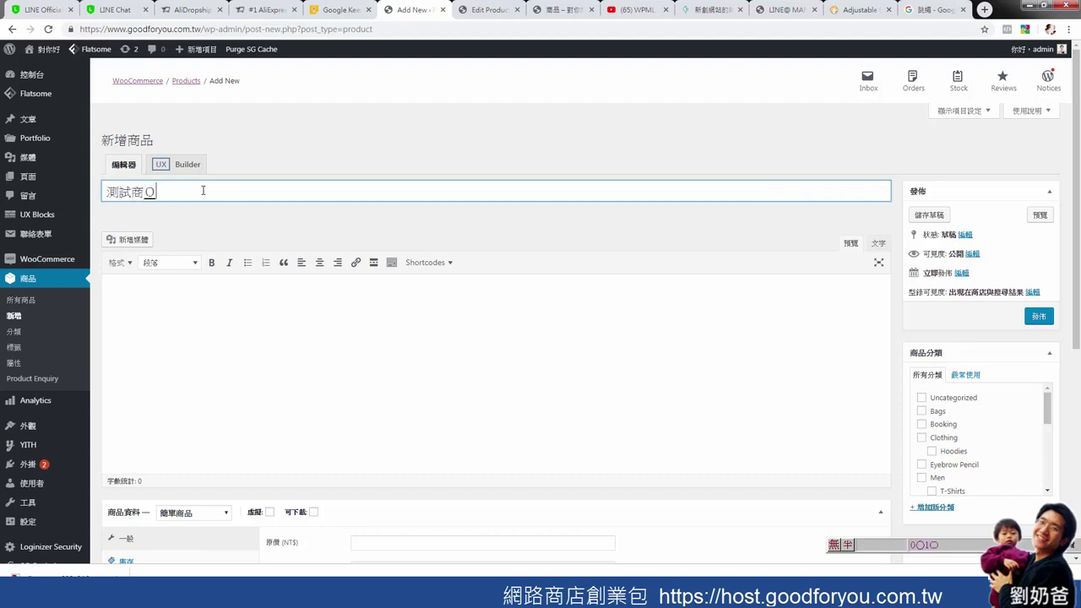
{"action": "type", "text": "品"}
{"action": "left_click", "coordinate": [161, 367]}
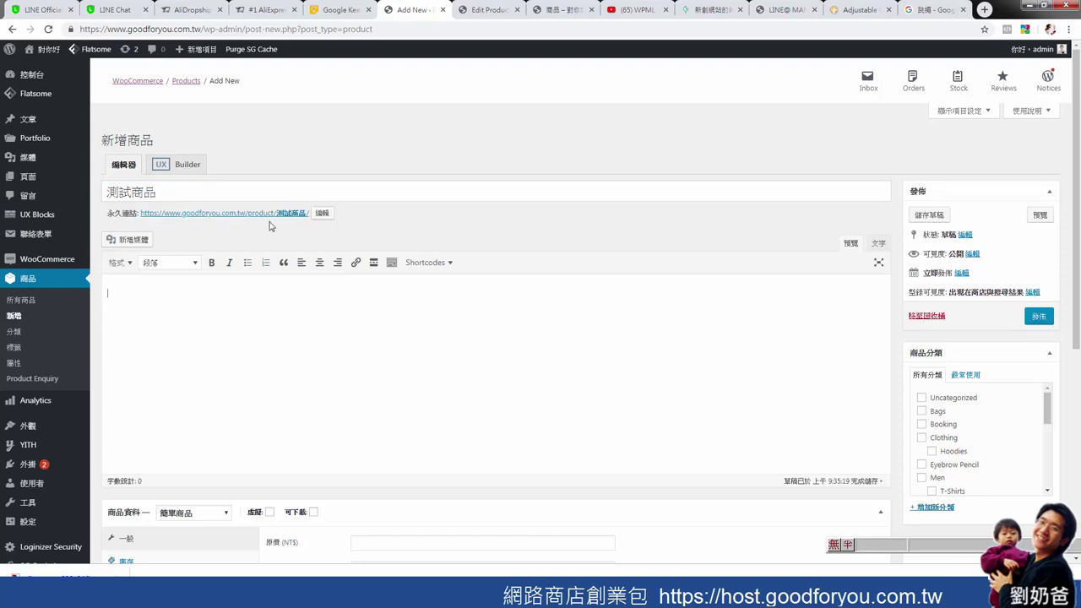
- Change the product's permalink slug to test-product
{"action": "left_click", "coordinate": [321, 213]}
{"action": "left_click_drag", "start_coordinate": [322, 217], "coordinate": [269, 216]}
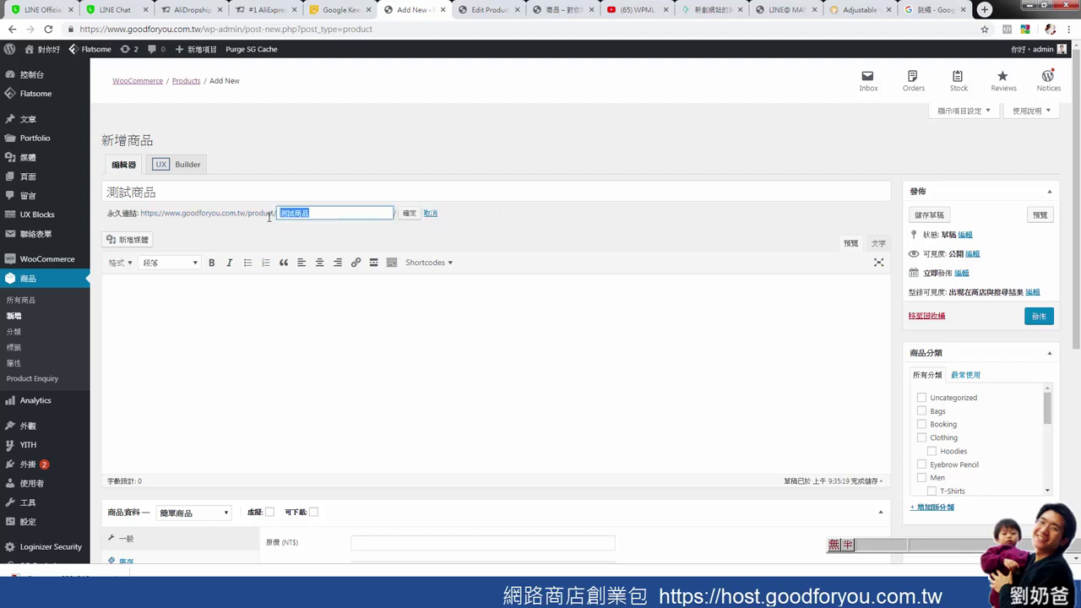
{"action": "key", "text": "shift"}
{"action": "type", "text": "test product"}
{"action": "left_click", "coordinate": [410, 213]}
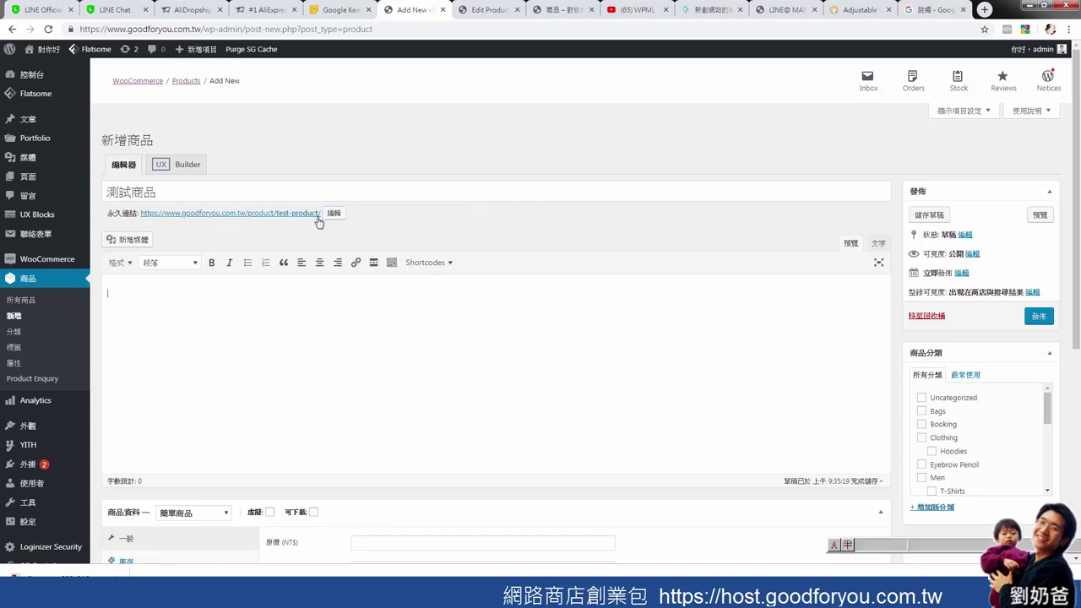
- Fill the product's main description with the phrase 商品描述 repeated seven times in one line
{"action": "left_click", "coordinate": [250, 320]}
{"action": "type", "text": "Inro"}
{"action": "key", "text": "shift"}
{"action": "type", "text": "商品描述"}
{"action": "left_click_drag", "start_coordinate": [168, 300], "coordinate": [91, 299]}
{"action": "key", "text": "ctrl+c"}
{"action": "key", "text": "ctrl+v"}
{"action": "key", "text": "ctrl+v"}
{"action": "key", "text": "ctrl+v"}
{"action": "key", "text": "ctrl+v"}
{"action": "key", "text": "ctrl+v"}
{"action": "key", "text": "ctrl+v"}
{"action": "key", "text": "ctrl+v"}
- Colour the first two 商品描述 phrases of the main description red
{"action": "scroll", "coordinate": [254, 304], "scroll_direction": "down", "scroll_amount": 1}
{"action": "left_click_drag", "start_coordinate": [172, 237], "coordinate": [108, 237]}
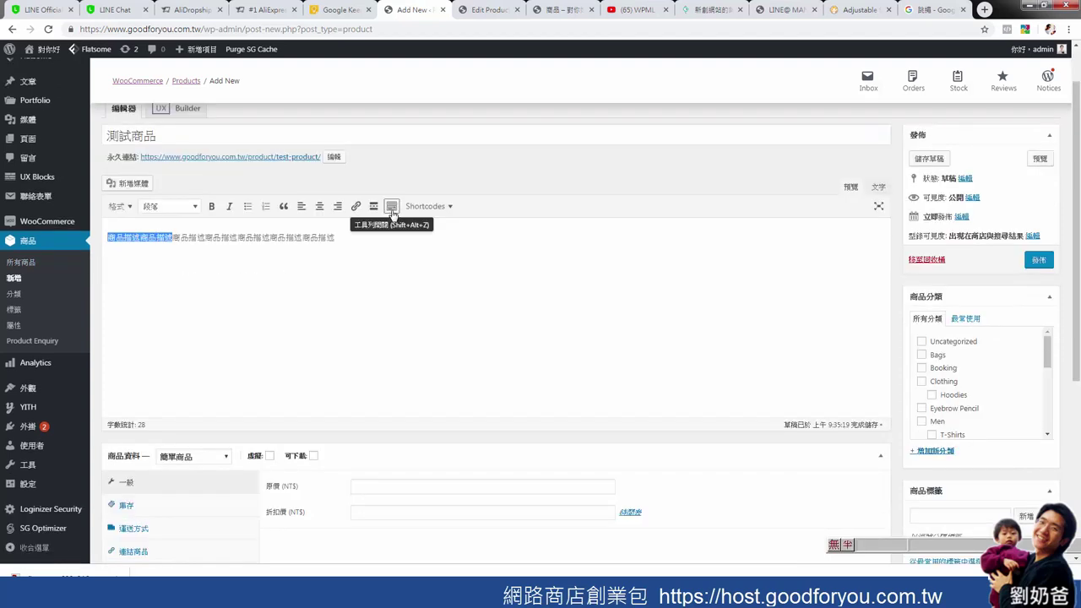
{"action": "left_click", "coordinate": [391, 207]}
{"action": "left_click", "coordinate": [226, 225]}
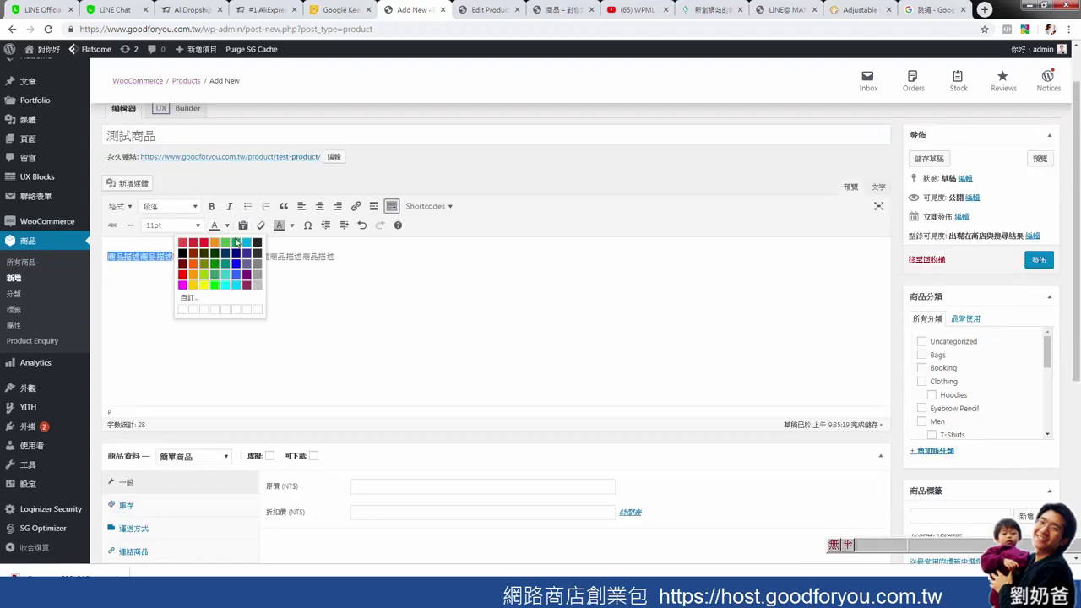
{"action": "left_click", "coordinate": [202, 244]}
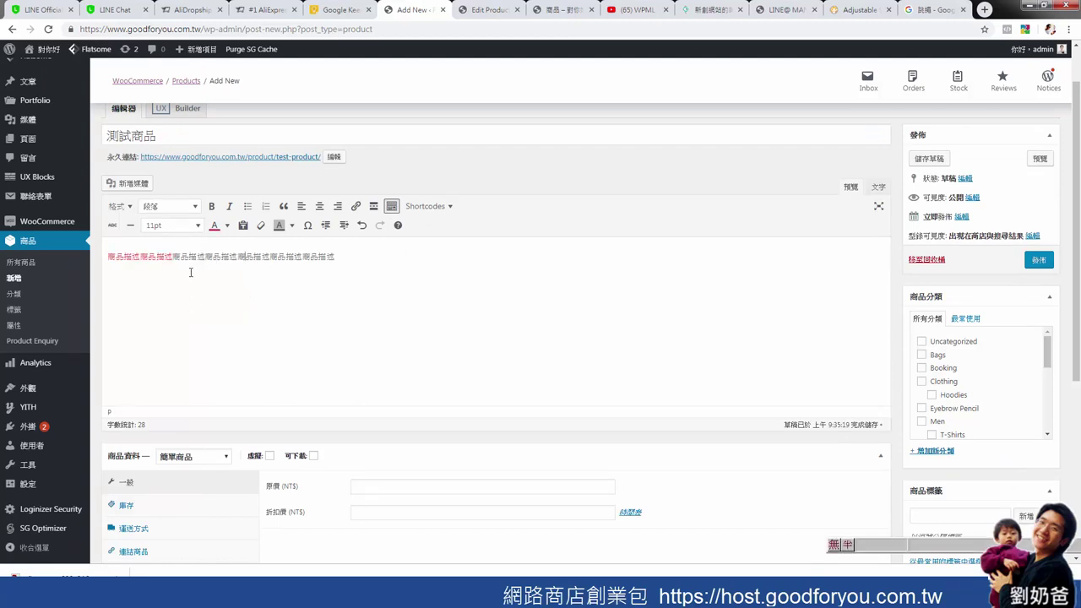
- Keep the product type as 簡單商品 and set its regular price to 100 and its sale price to 50
{"action": "scroll", "coordinate": [367, 328], "scroll_direction": "down", "scroll_amount": 3}
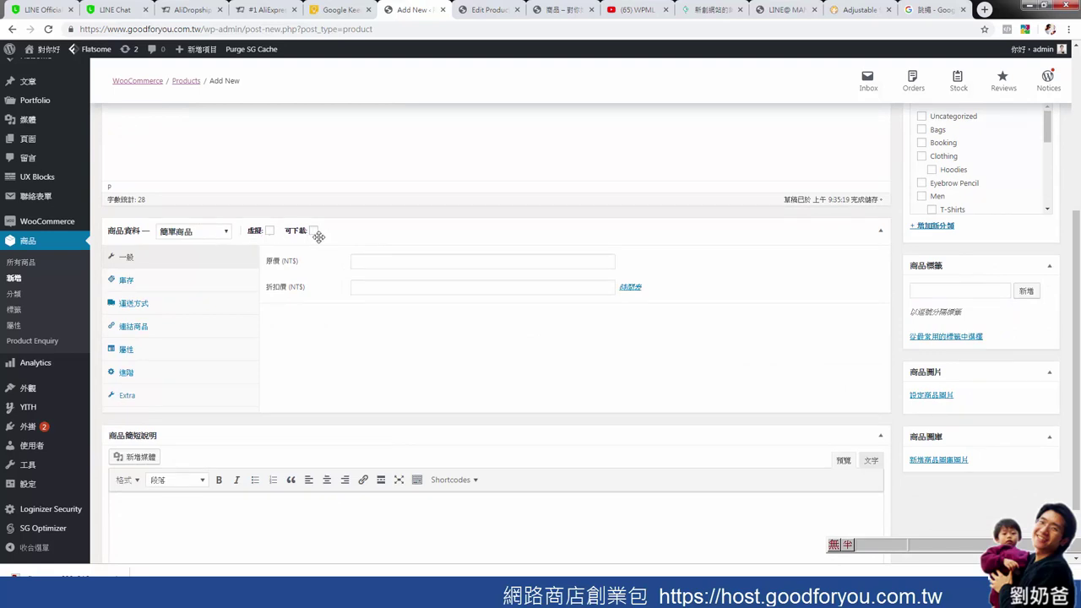
{"action": "left_click", "coordinate": [230, 237]}
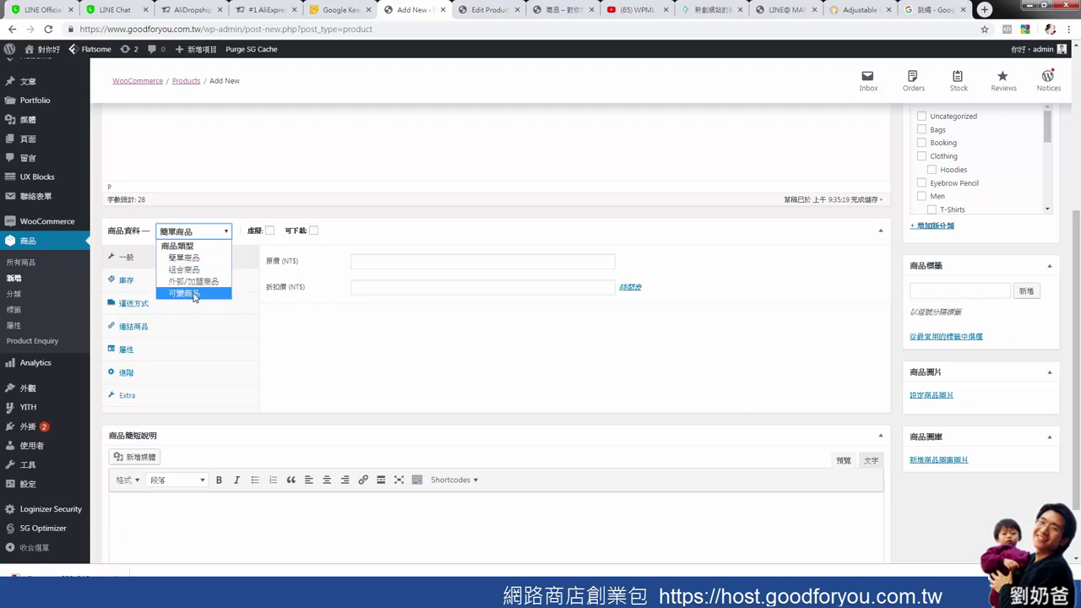
{"action": "left_click", "coordinate": [223, 231]}
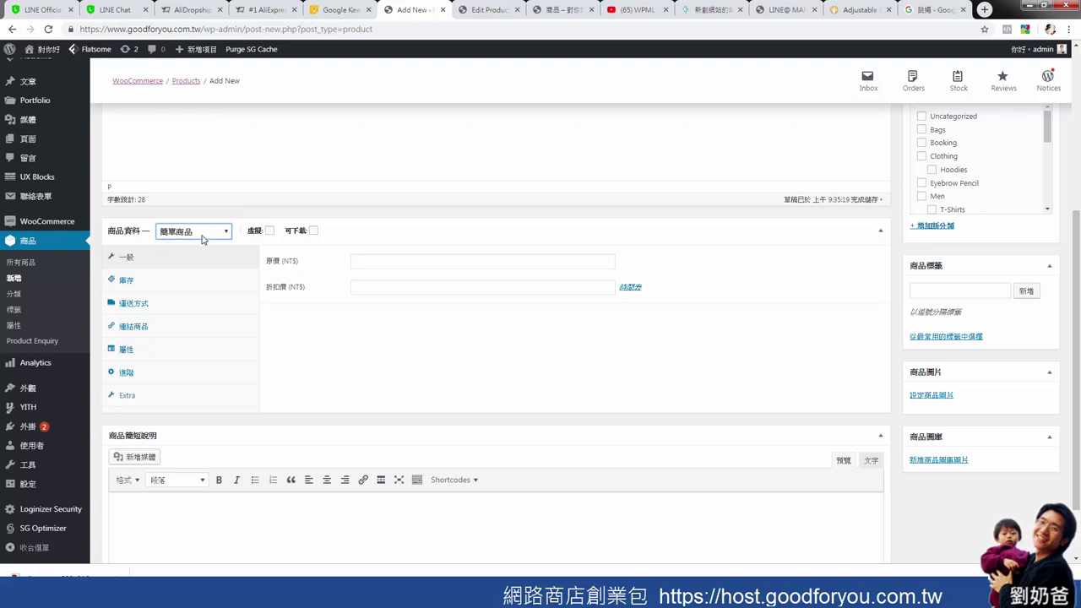
{"action": "left_click", "coordinate": [362, 260]}
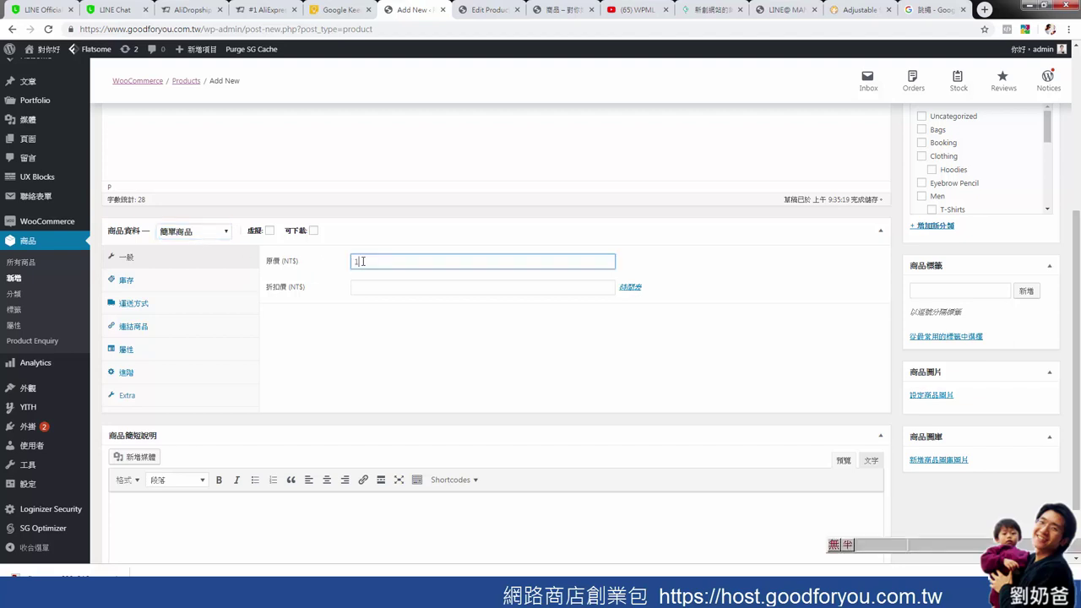
{"action": "left_click", "coordinate": [394, 289]}
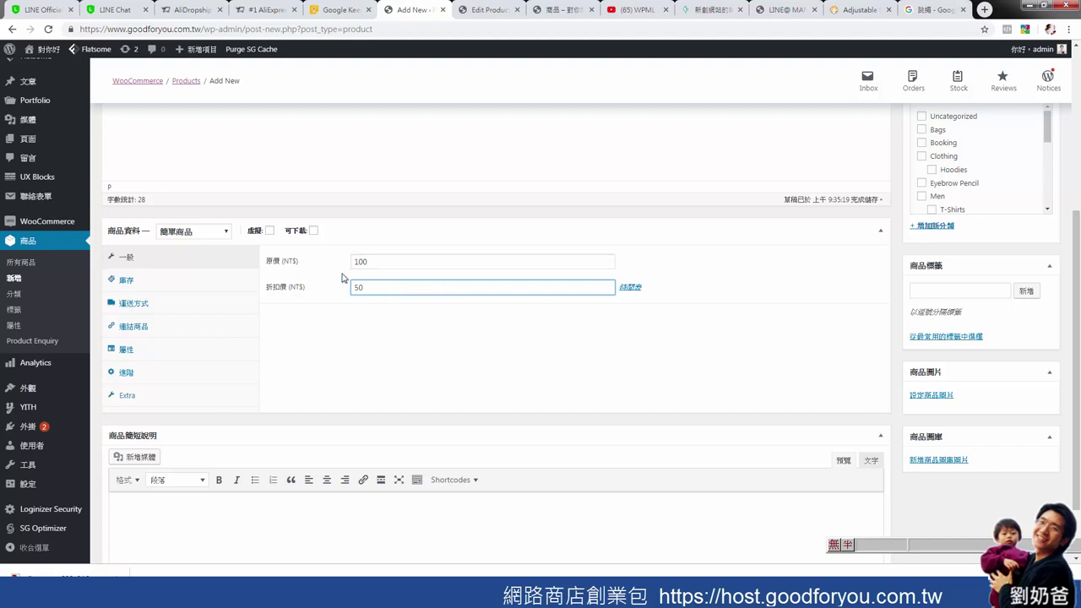
- Set the product's SKU to test001 and enable stock management with a quantity of 10
{"action": "left_click", "coordinate": [199, 282]}
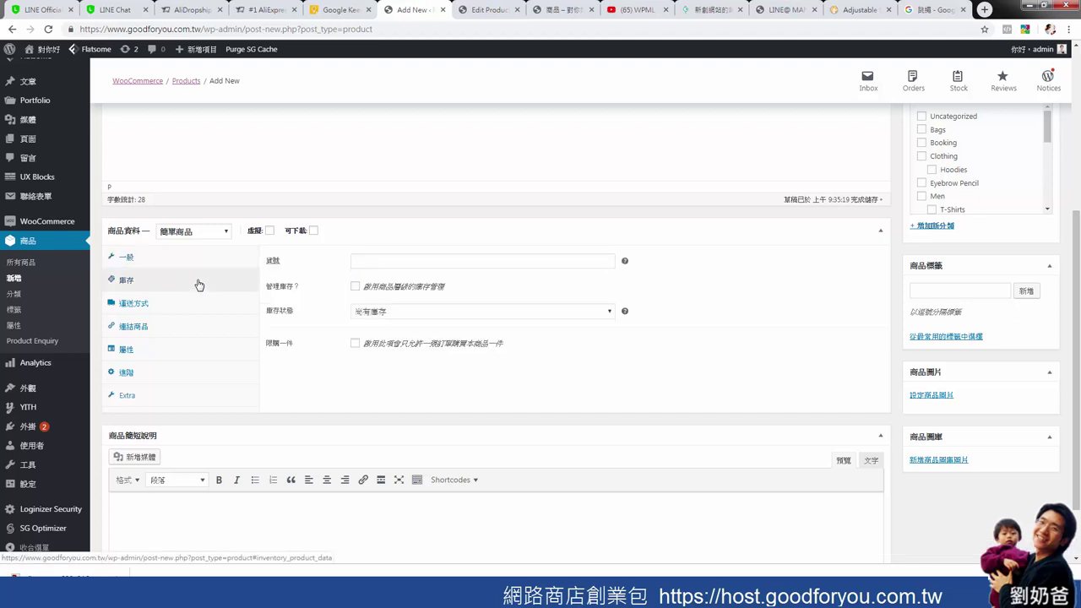
{"action": "left_click", "coordinate": [448, 260]}
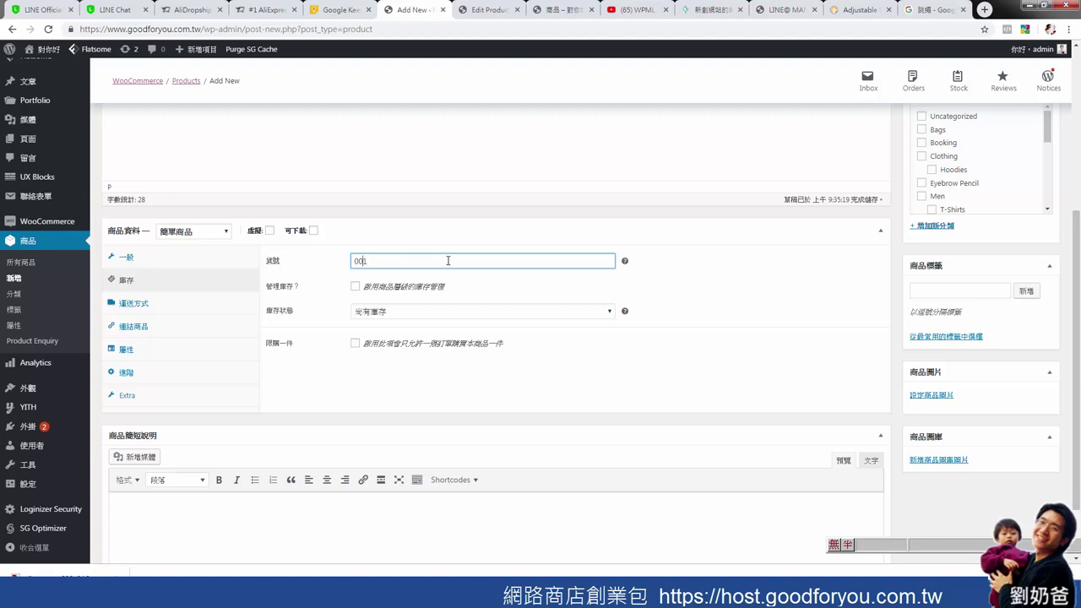
{"action": "type", "text": "test"}
{"action": "left_click", "coordinate": [356, 287]}
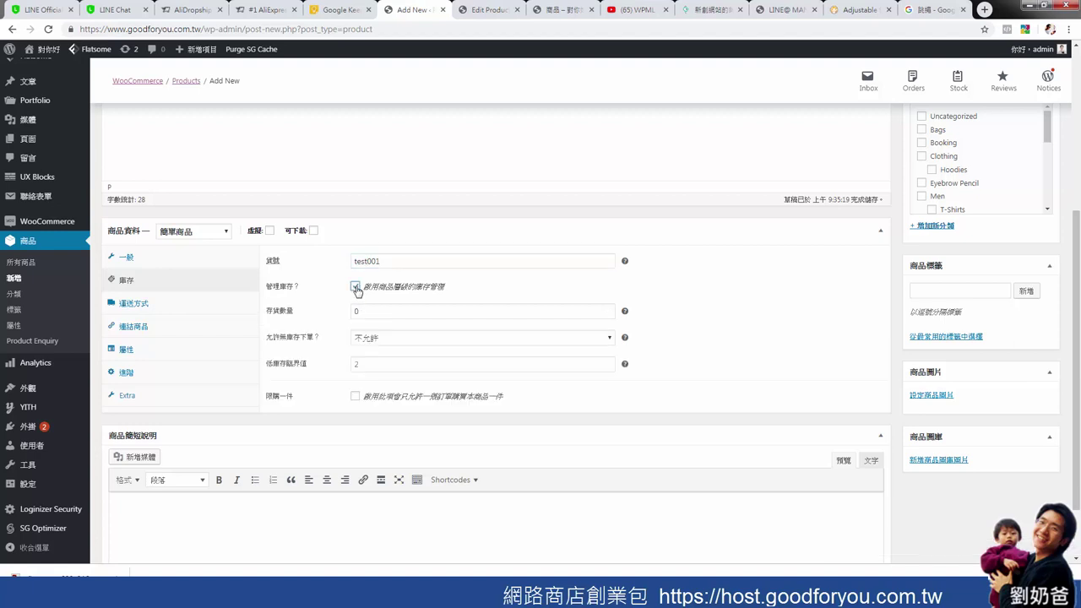
{"action": "left_click", "coordinate": [388, 312]}
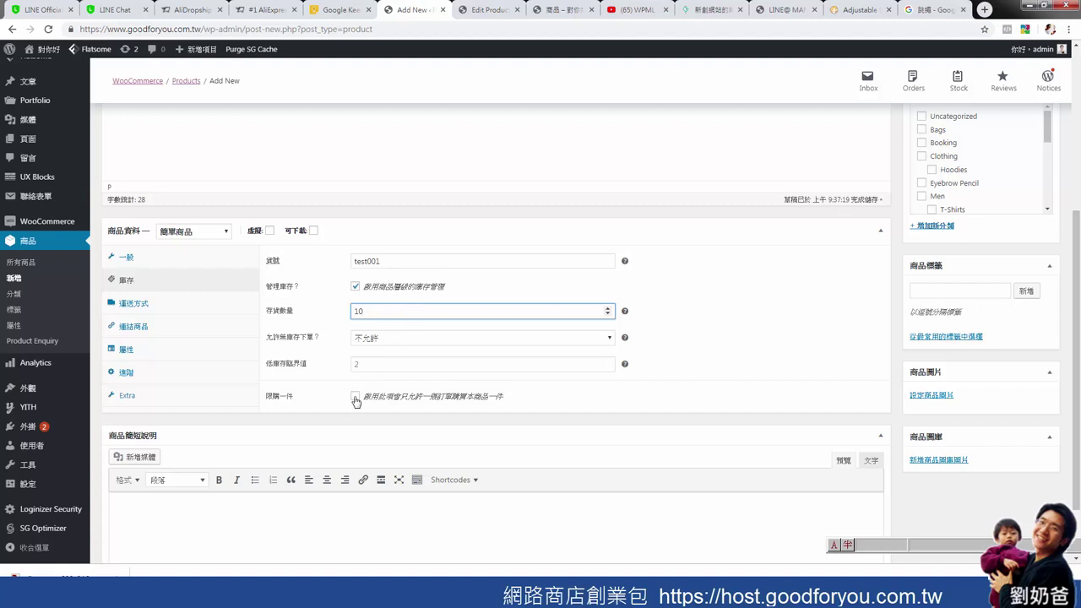
- Set the shipping weight to 0.5 kg and the dimensions to 10 × 10 × 10 cm, keeping the shipping class at 無運送類別
{"action": "left_click", "coordinate": [207, 306]}
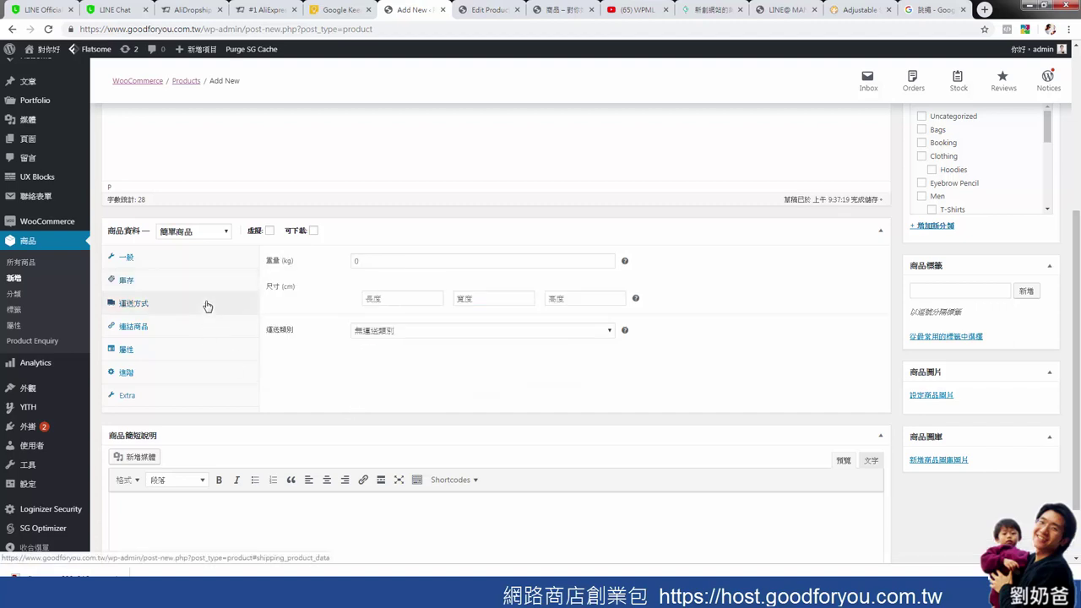
{"action": "left_click", "coordinate": [361, 261]}
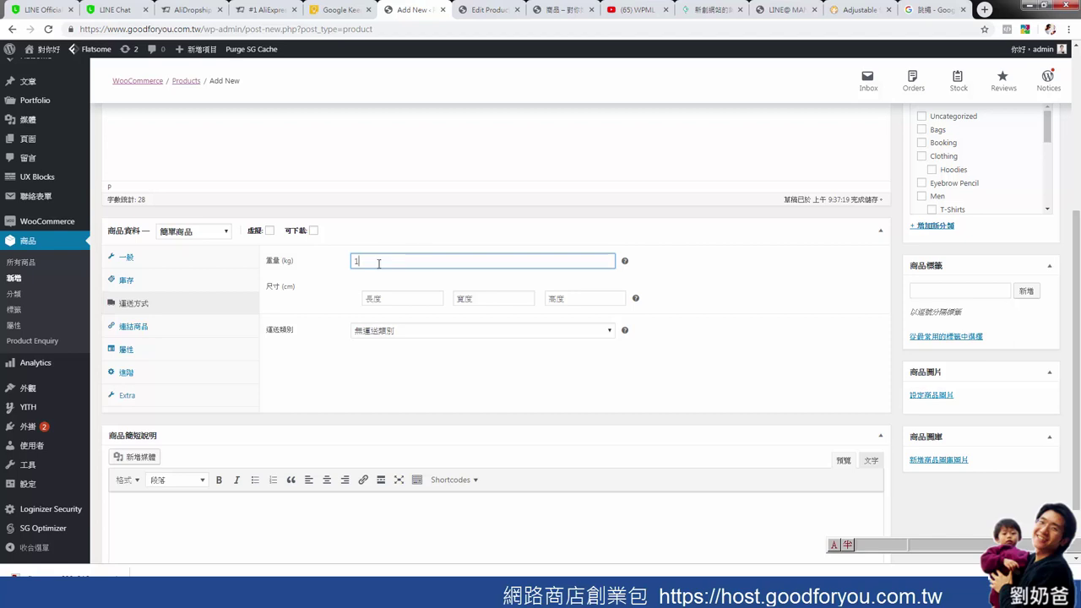
{"action": "left_click_drag", "start_coordinate": [379, 263], "coordinate": [350, 269]}
{"action": "left_click", "coordinate": [420, 298]}
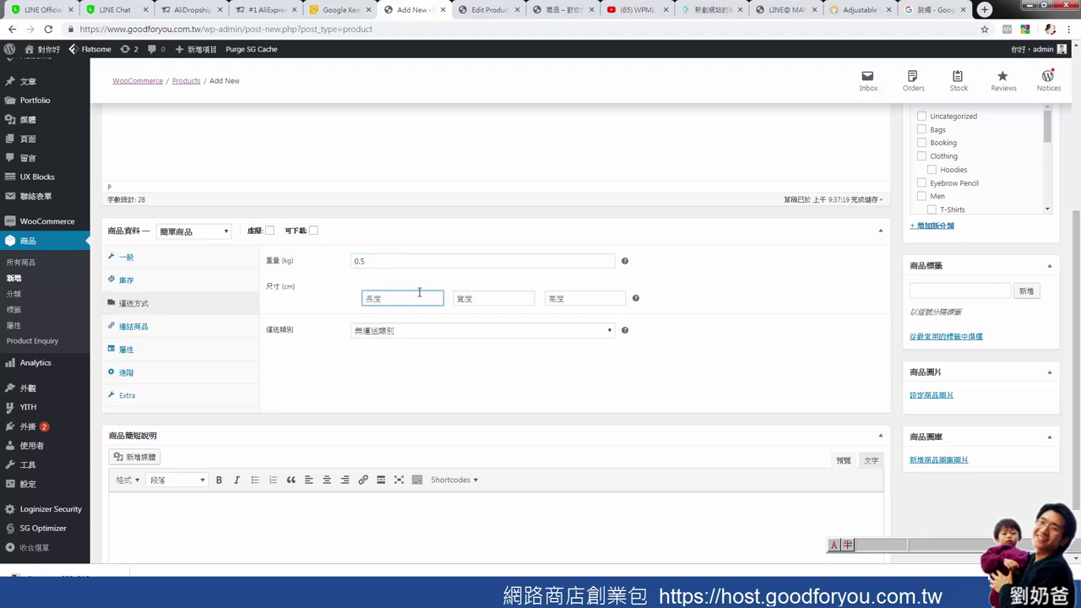
{"action": "type", "text": "10"}
{"action": "left_click", "coordinate": [495, 298]}
{"action": "type", "text": "10"}
{"action": "left_click", "coordinate": [578, 298]}
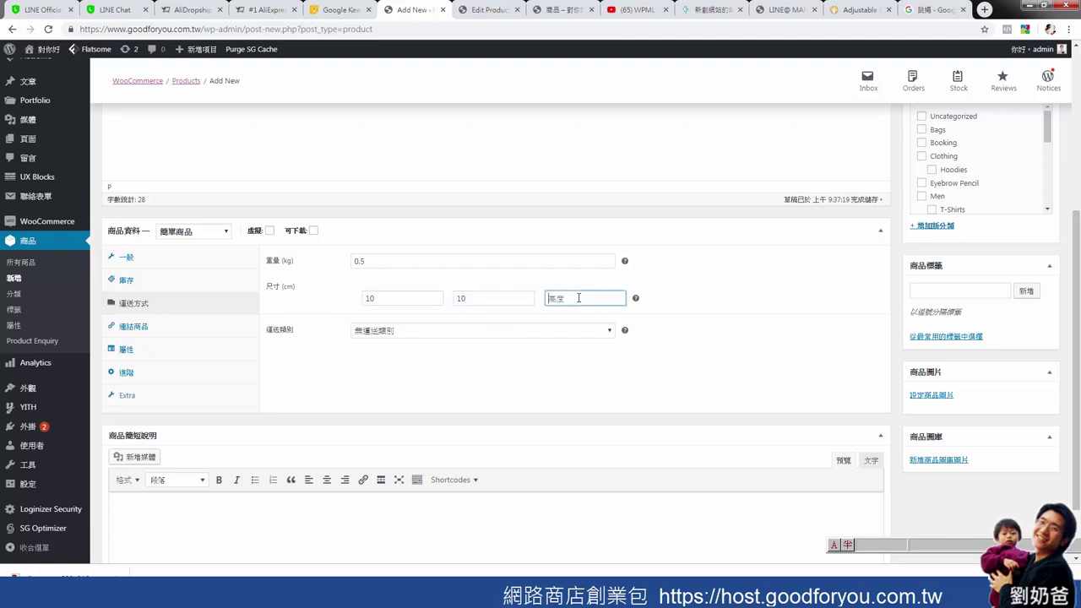
{"action": "type", "text": "10"}
{"action": "left_click", "coordinate": [428, 331]}
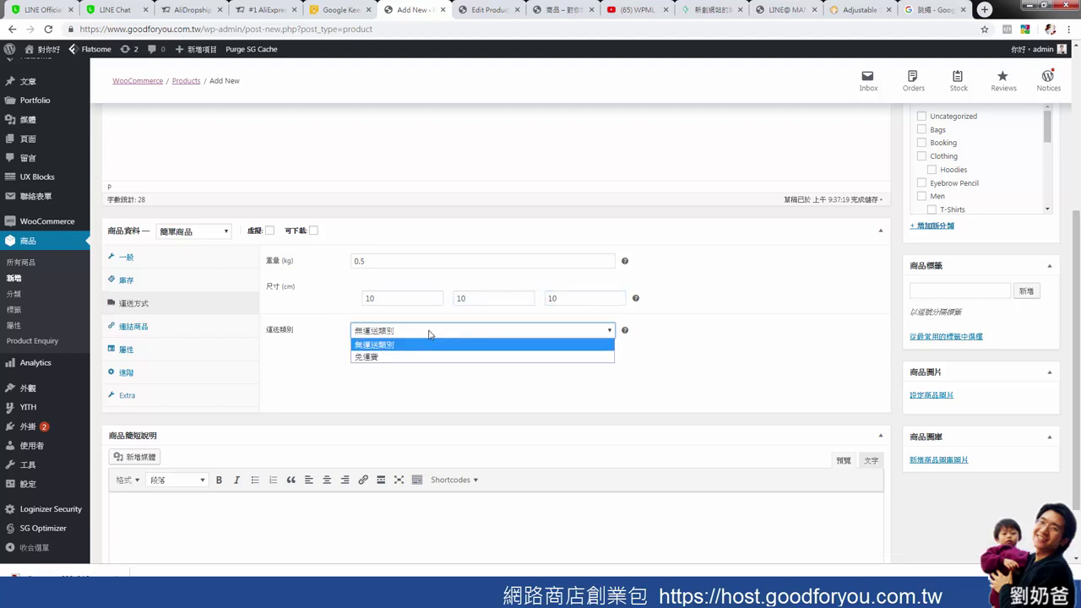
{"action": "left_click", "coordinate": [429, 332]}
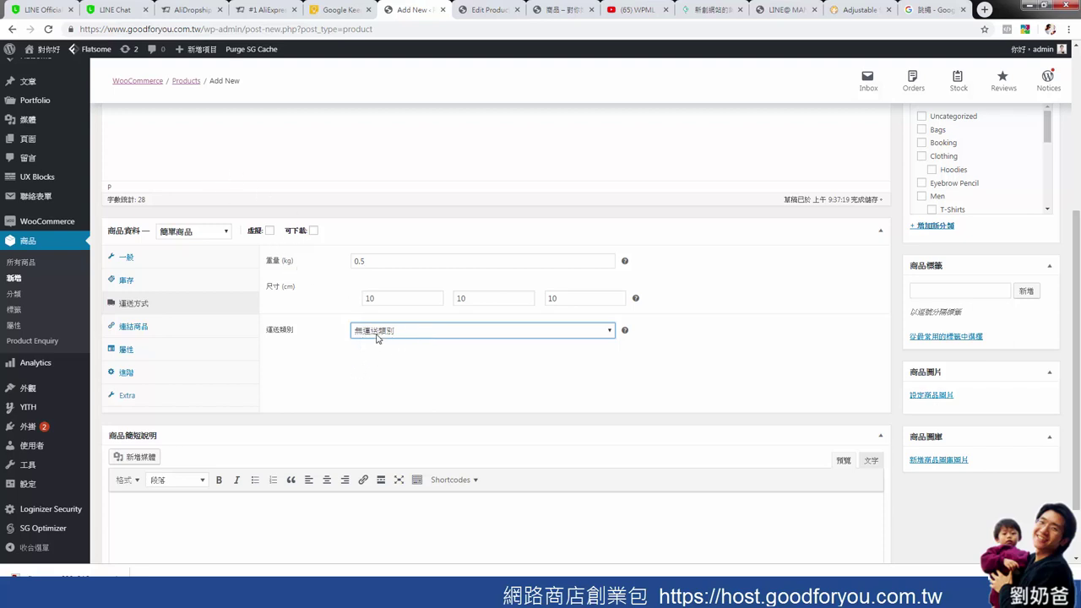
- Look through the product's linked products, attributes, advanced and Extra settings
{"action": "left_click", "coordinate": [189, 335]}
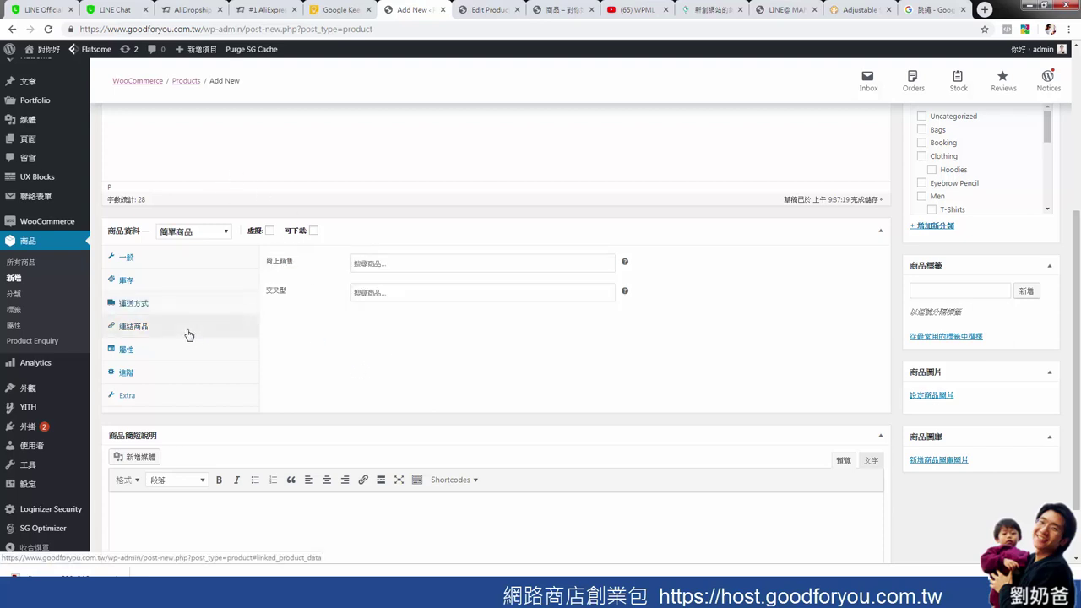
{"action": "left_click", "coordinate": [394, 265]}
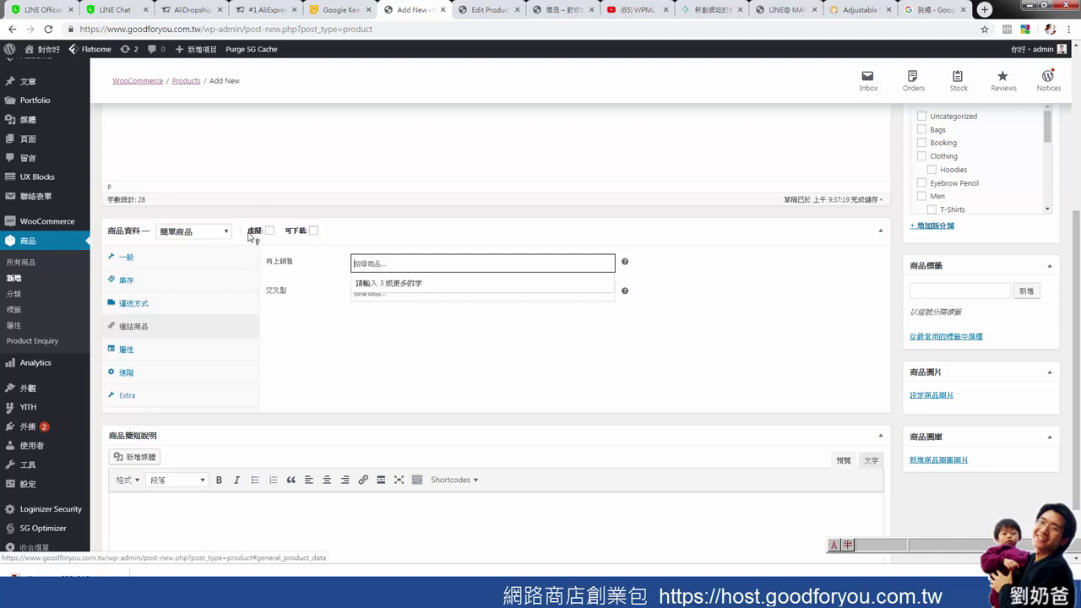
{"action": "left_click", "coordinate": [184, 355]}
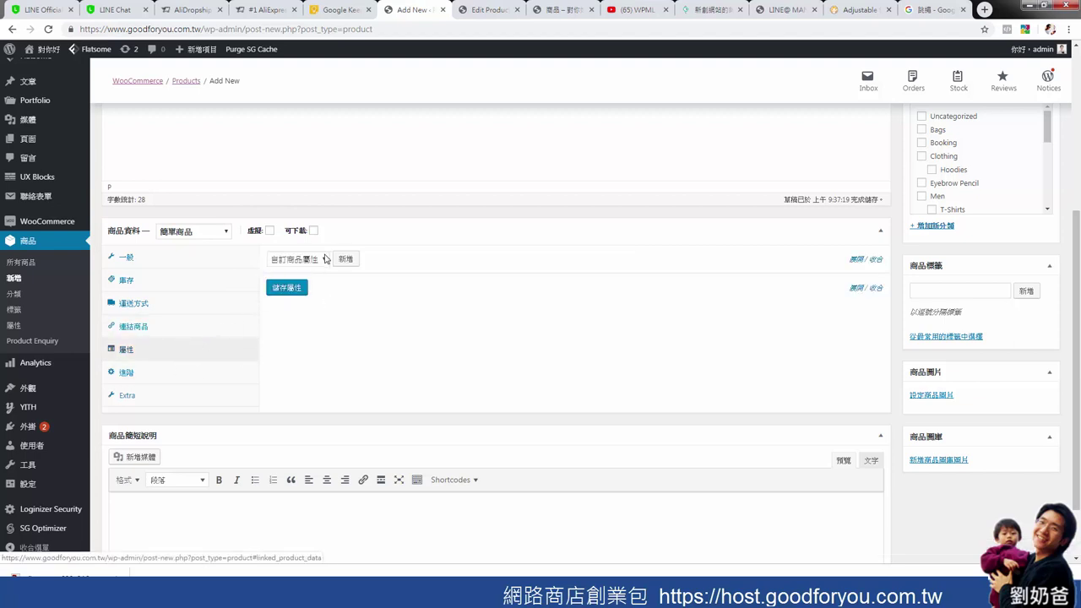
{"action": "left_click", "coordinate": [196, 375]}
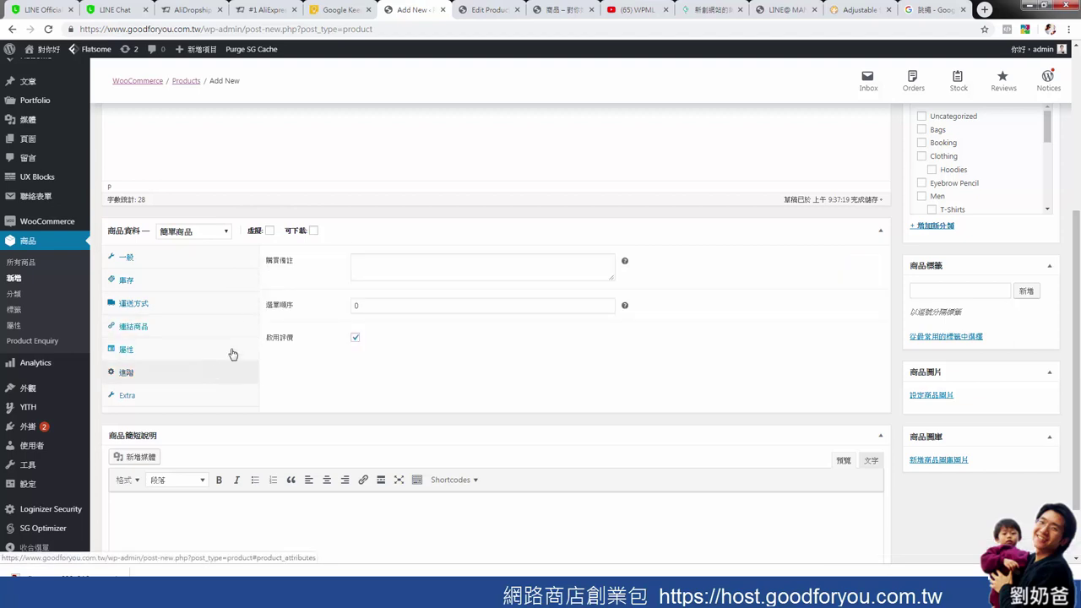
{"action": "left_click", "coordinate": [205, 398]}
{"action": "left_click", "coordinate": [212, 352]}
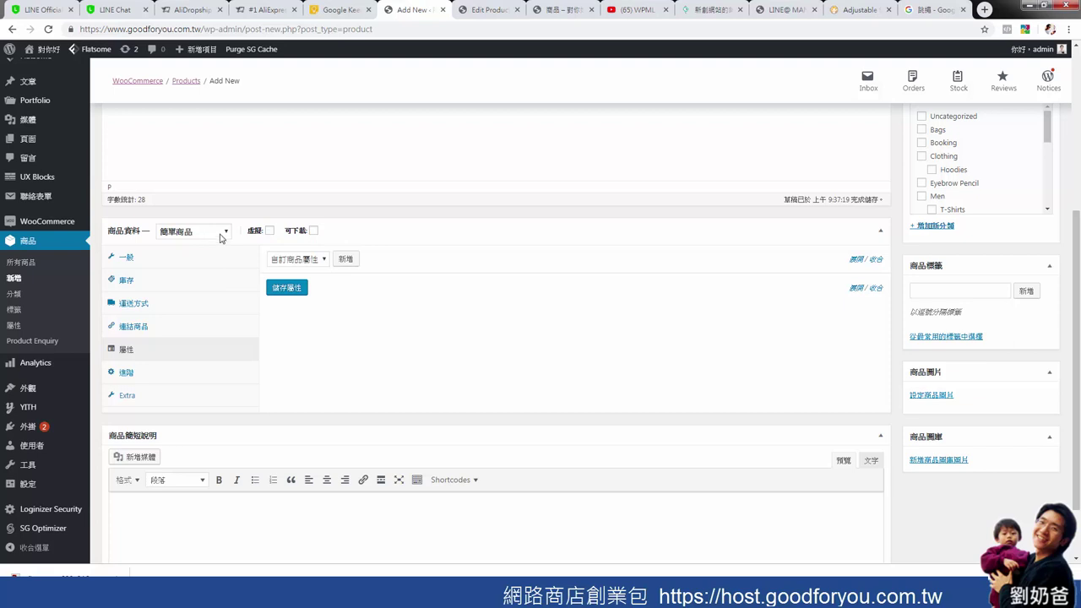
- Try the virtual and downloadable options on the simple product
{"action": "left_click", "coordinate": [269, 232]}
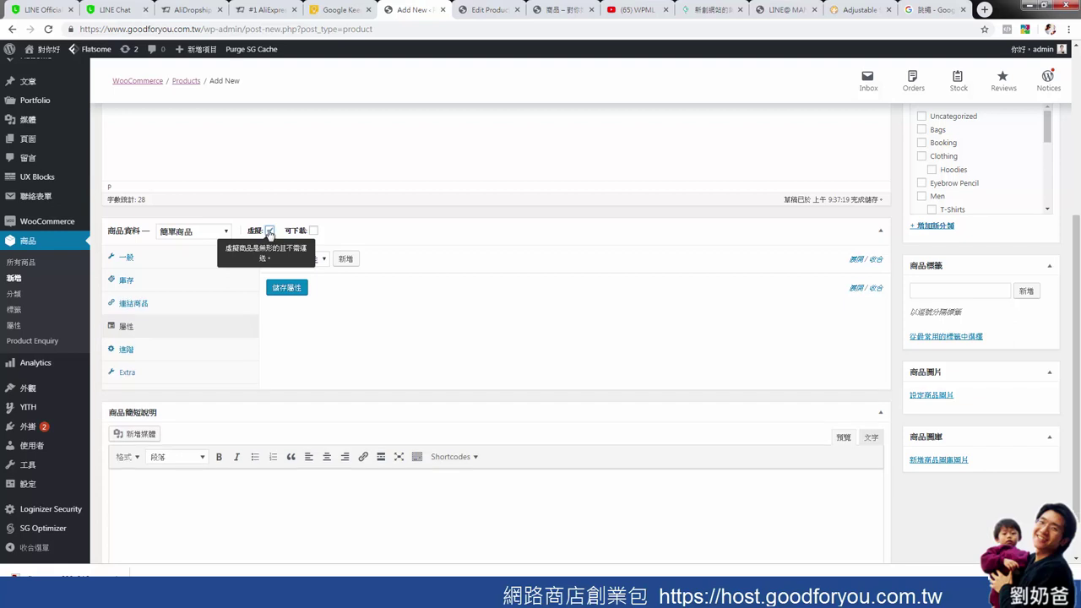
{"action": "left_click", "coordinate": [314, 232]}
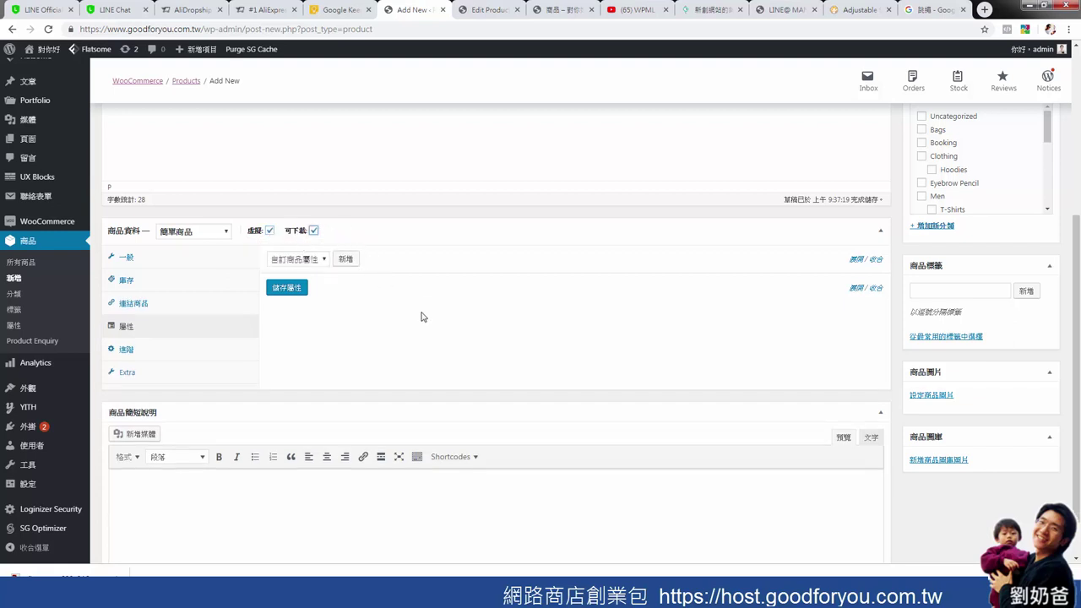
{"action": "left_click", "coordinate": [314, 231]}
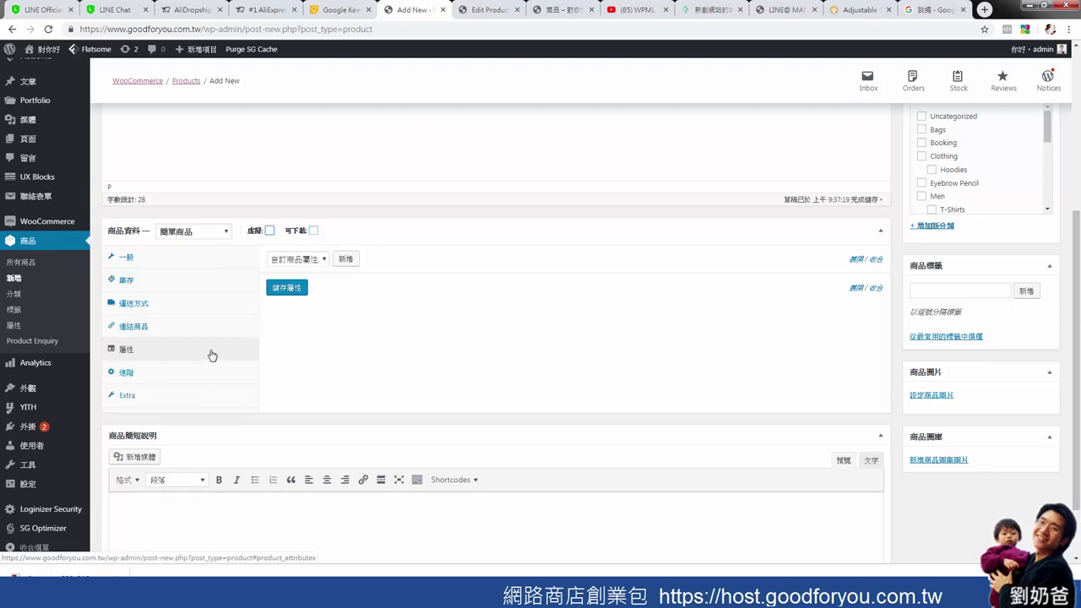
- Check which attribute types can be added, and review the advanced options and the Extra fields
{"action": "left_click", "coordinate": [316, 261]}
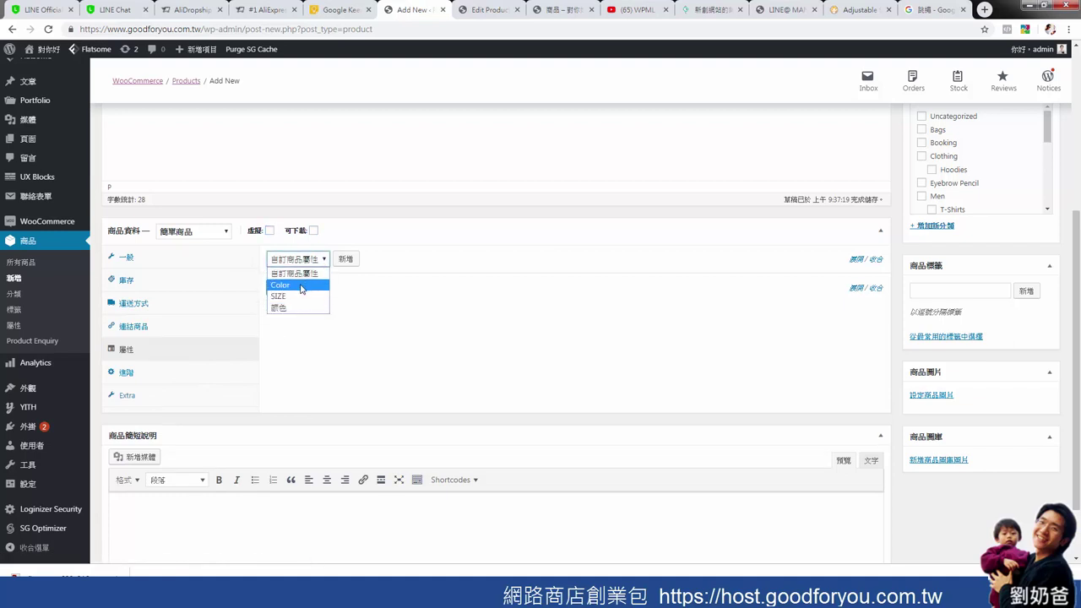
{"action": "left_click", "coordinate": [305, 272]}
{"action": "left_click", "coordinate": [185, 377]}
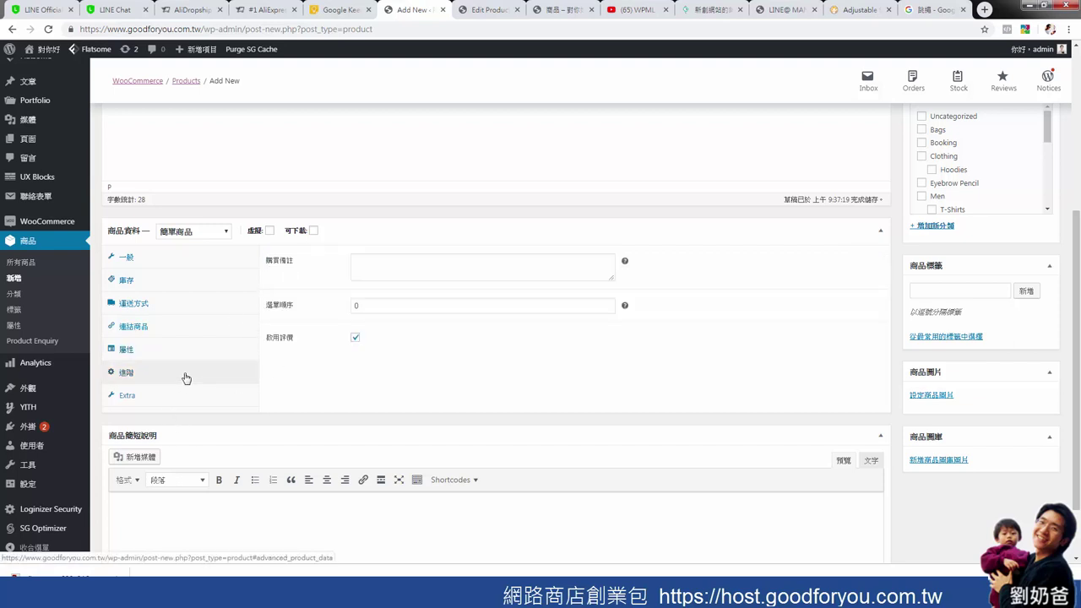
{"action": "left_click", "coordinate": [189, 398]}
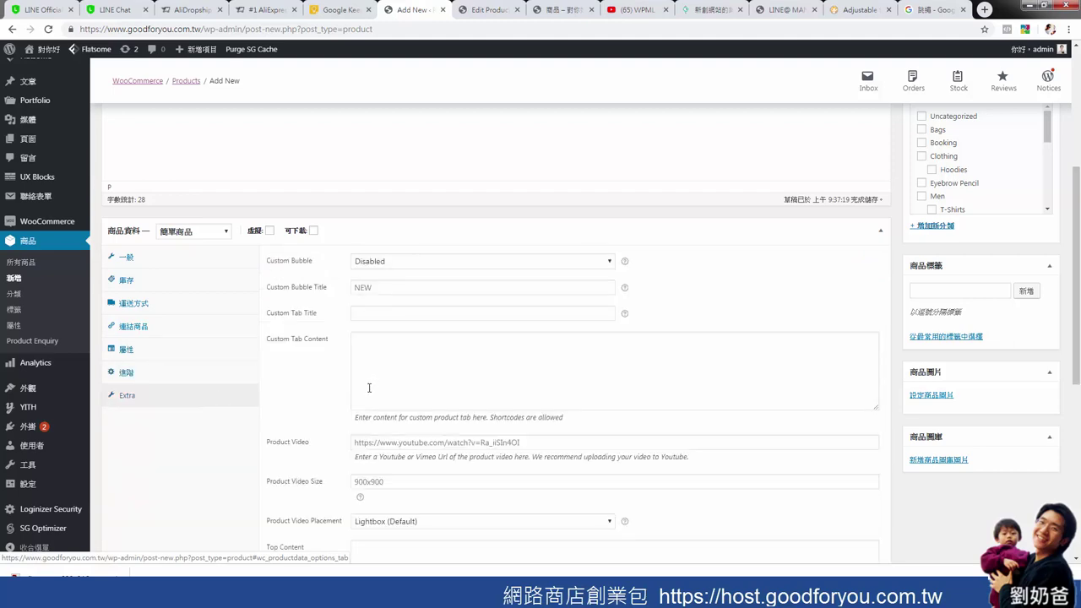
- Enter 簡短說明 as the product's short description in the text view, and return that editor to the visual view
{"action": "scroll", "coordinate": [409, 309], "scroll_direction": "up", "scroll_amount": 3}
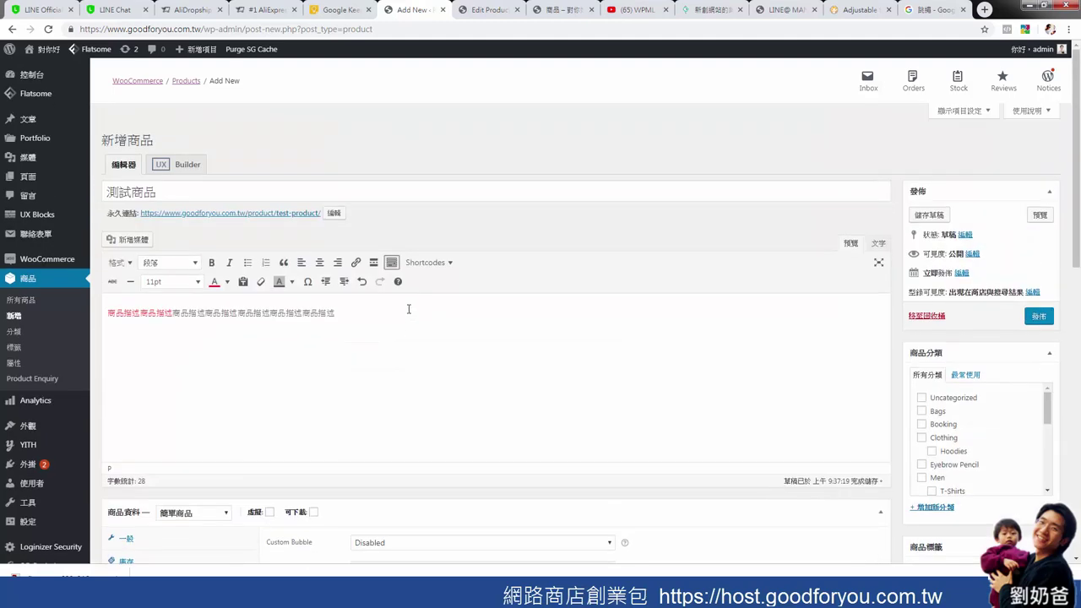
{"action": "scroll", "coordinate": [409, 309], "scroll_direction": "down", "scroll_amount": 7}
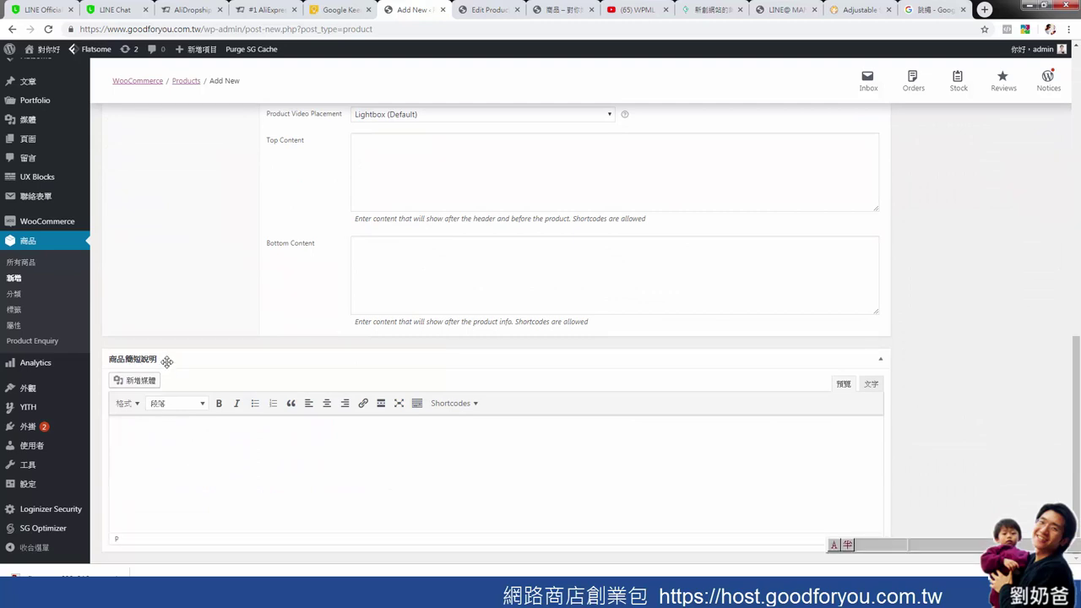
{"action": "mouse_move", "coordinate": [166, 360]}
{"action": "left_mouse_down"}
{"action": "mouse_move", "coordinate": [126, 360]}
{"action": "mouse_move", "coordinate": [169, 366]}
{"action": "left_mouse_up"}
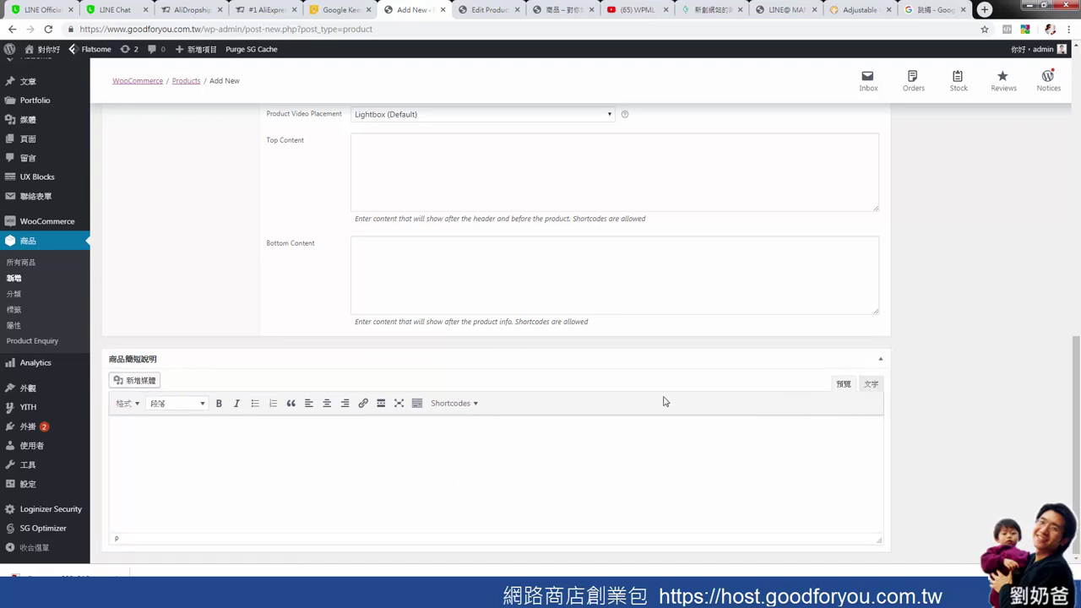
{"action": "left_click", "coordinate": [871, 384]}
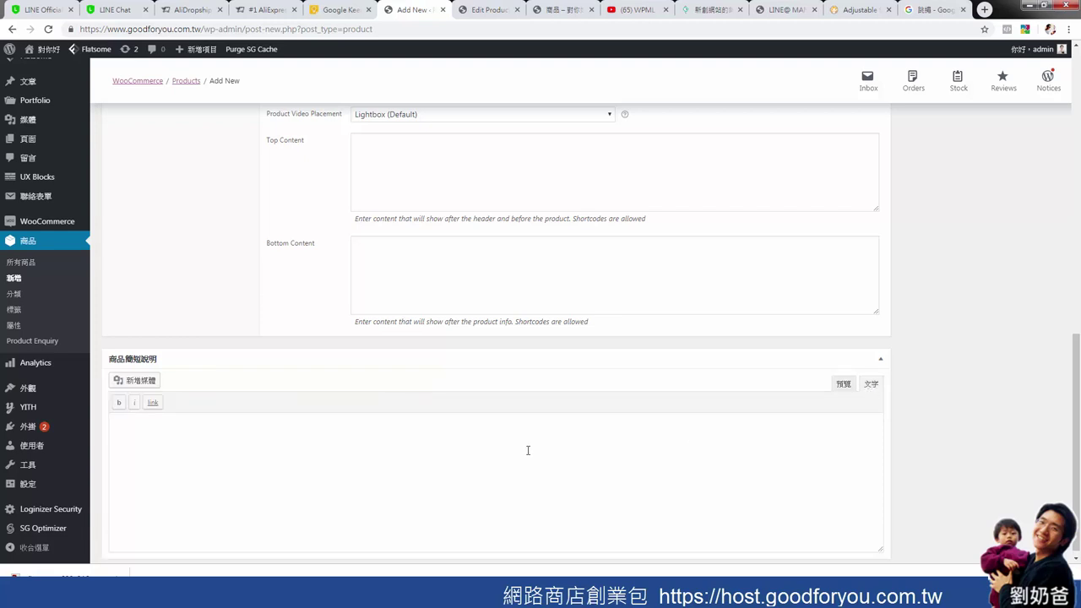
{"action": "left_click", "coordinate": [477, 453]}
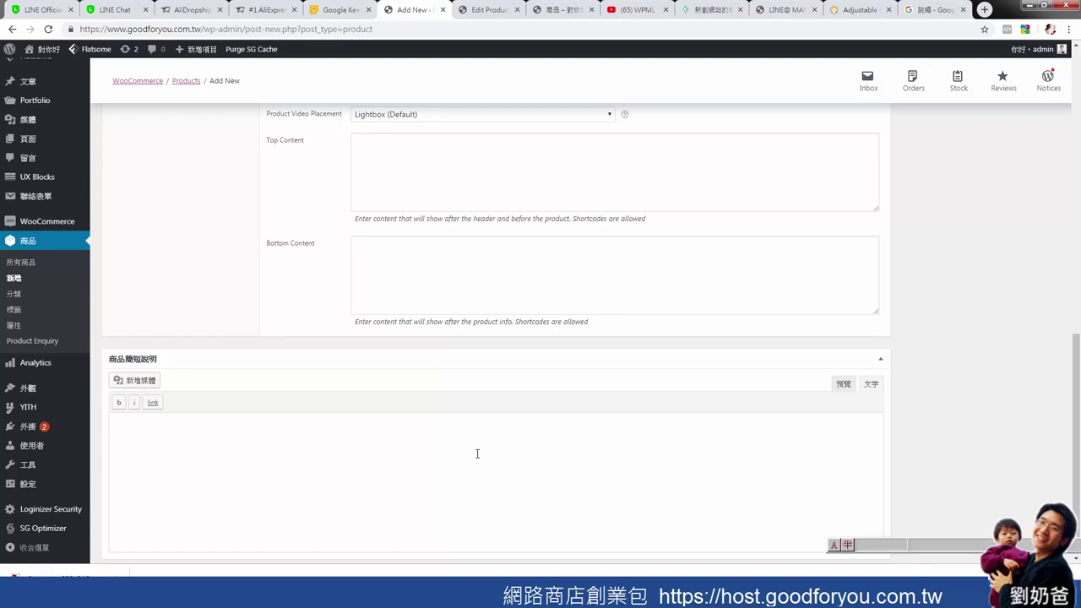
{"action": "type", "text": "簡短說ㄇ"}
{"action": "type", "text": "明"}
{"action": "left_click", "coordinate": [843, 384]}
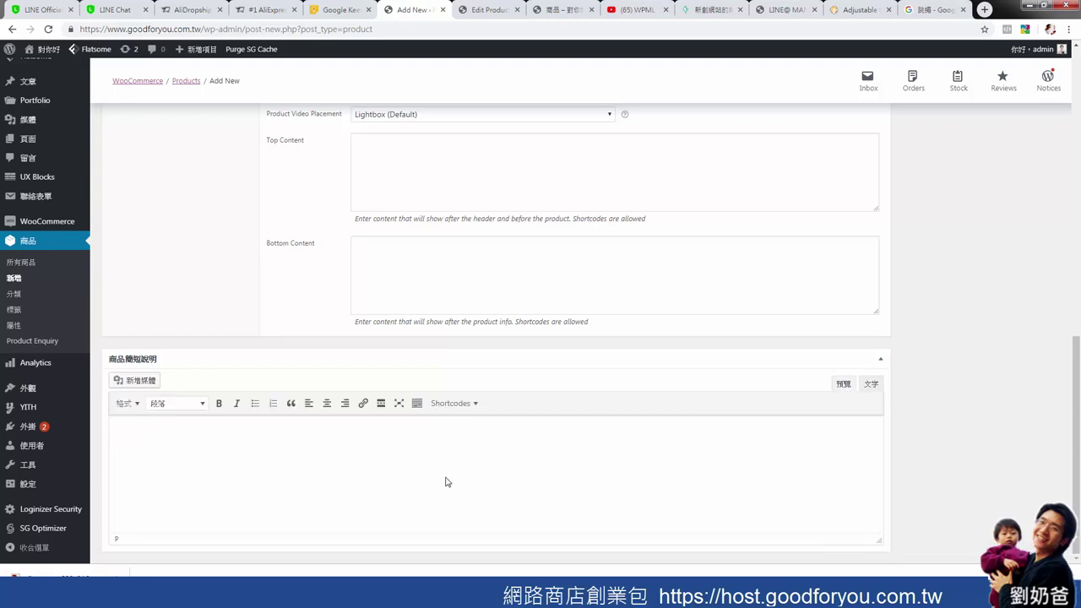
- Compare the short description in its visual and text views, and look over the rest of the product form
{"action": "scroll", "coordinate": [228, 472], "scroll_direction": "up", "scroll_amount": 2}
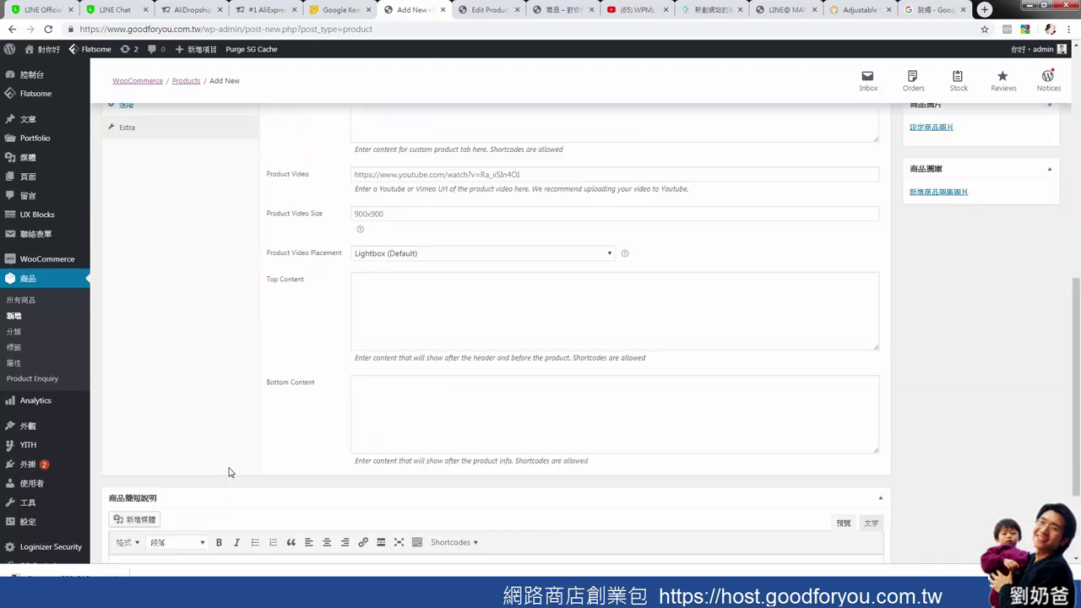
{"action": "scroll", "coordinate": [242, 472], "scroll_direction": "down", "scroll_amount": 2}
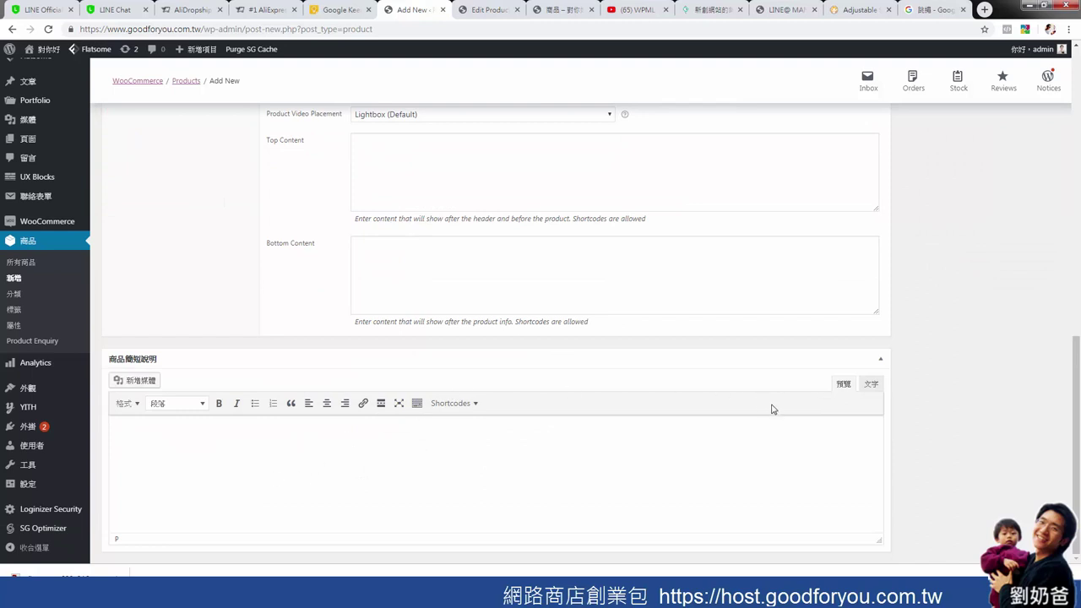
{"action": "scroll", "coordinate": [769, 414], "scroll_direction": "up", "scroll_amount": 3}
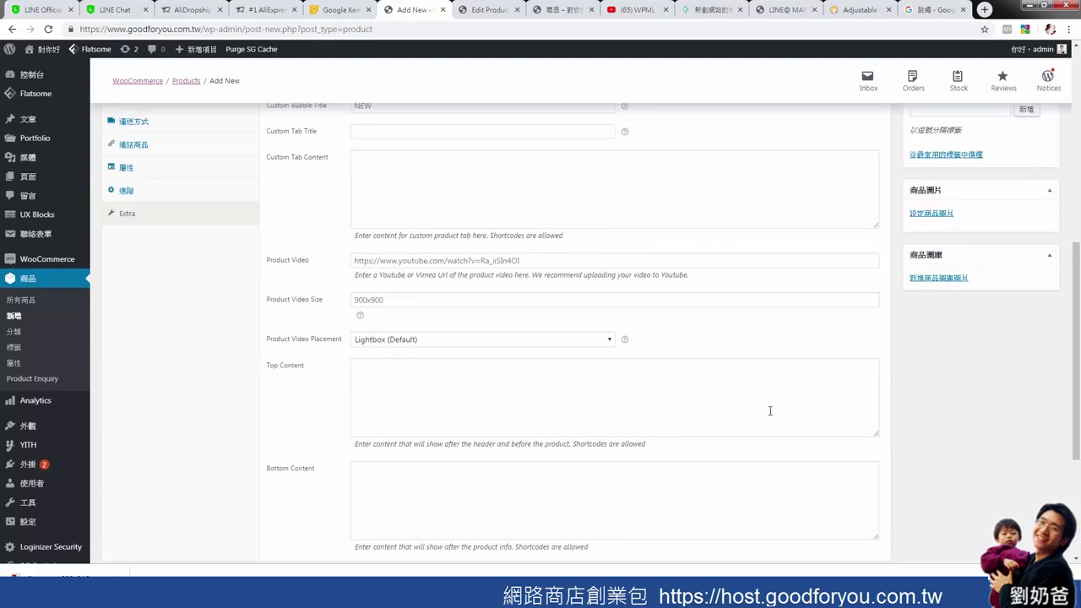
{"action": "scroll", "coordinate": [769, 413], "scroll_direction": "down", "scroll_amount": 3}
{"action": "left_click", "coordinate": [870, 384]}
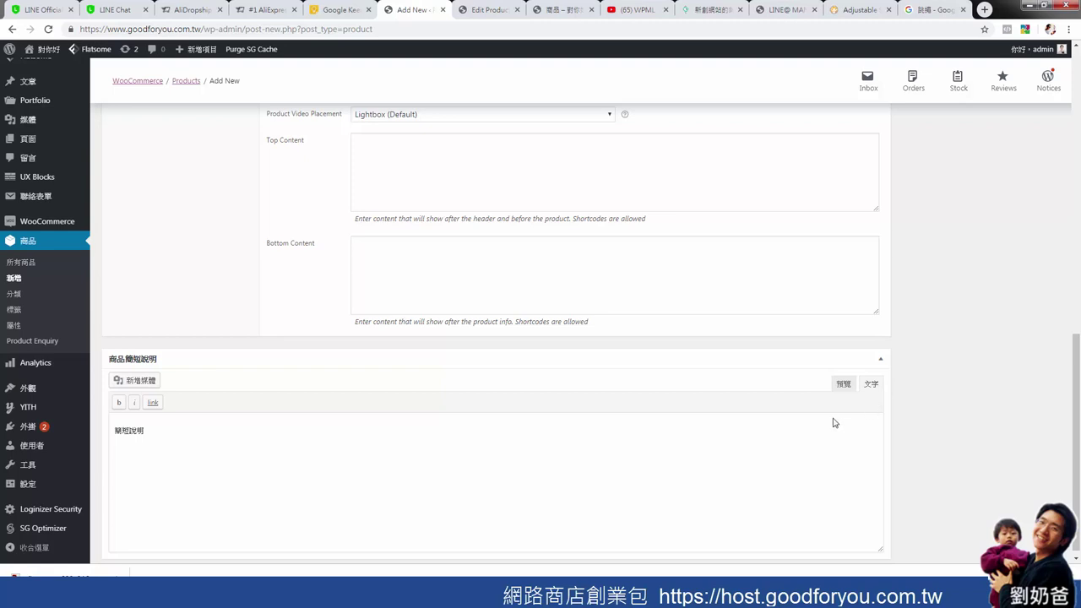
{"action": "left_click", "coordinate": [842, 384]}
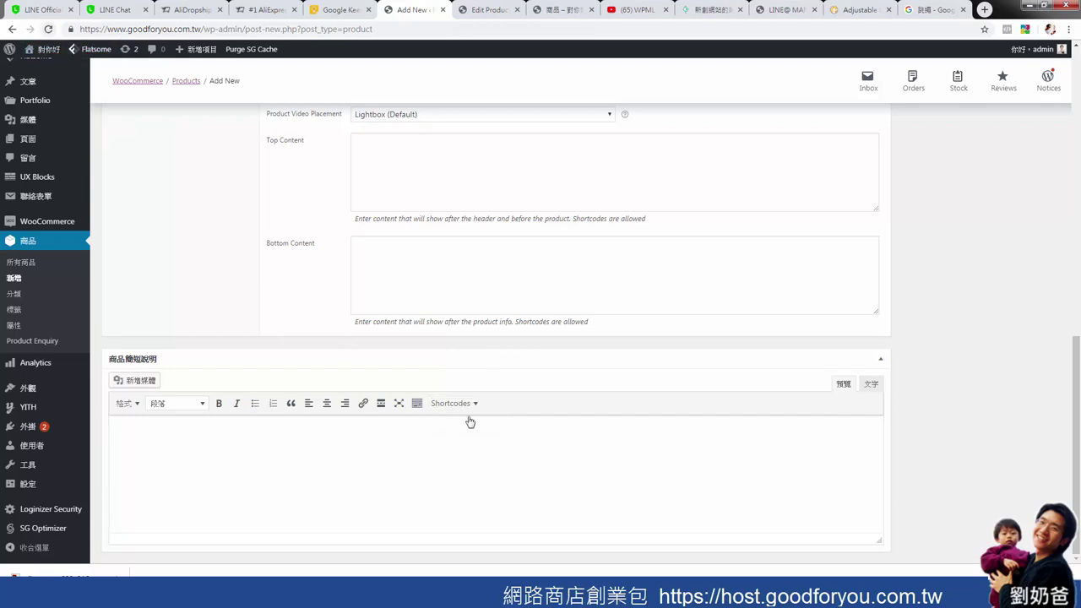
{"action": "scroll", "coordinate": [594, 337], "scroll_direction": "up", "scroll_amount": 15}
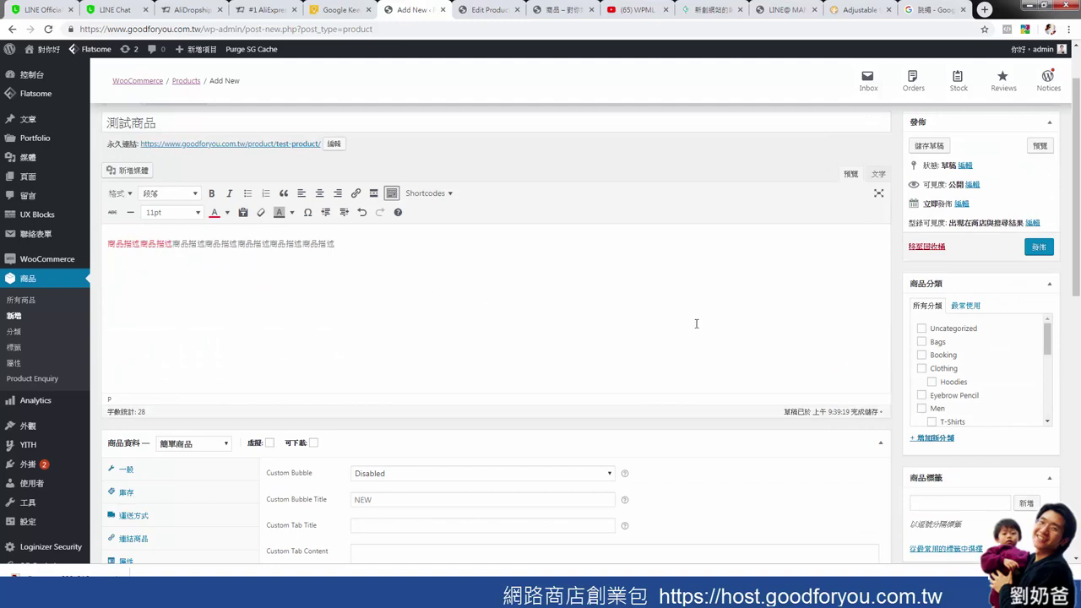
{"action": "scroll", "coordinate": [794, 329], "scroll_direction": "down", "scroll_amount": 7}
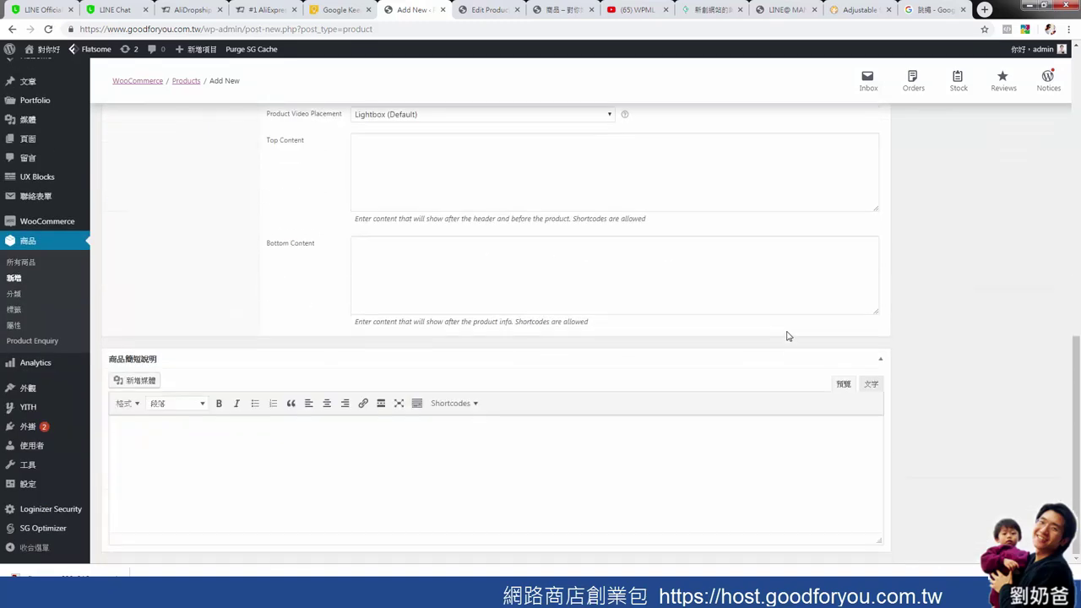
- Create a new top-level product category named 測試商品 and check that it is assigned to the product
{"action": "scroll", "coordinate": [802, 328], "scroll_direction": "up", "scroll_amount": 3}
{"action": "scroll", "coordinate": [827, 316], "scroll_direction": "up", "scroll_amount": 5}
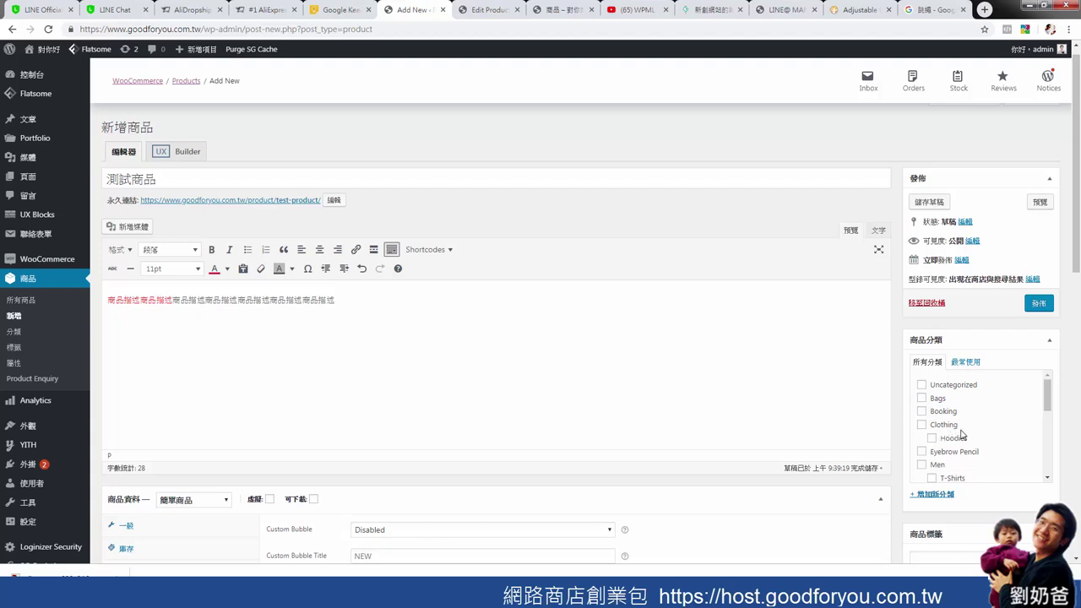
{"action": "left_click", "coordinate": [935, 497]}
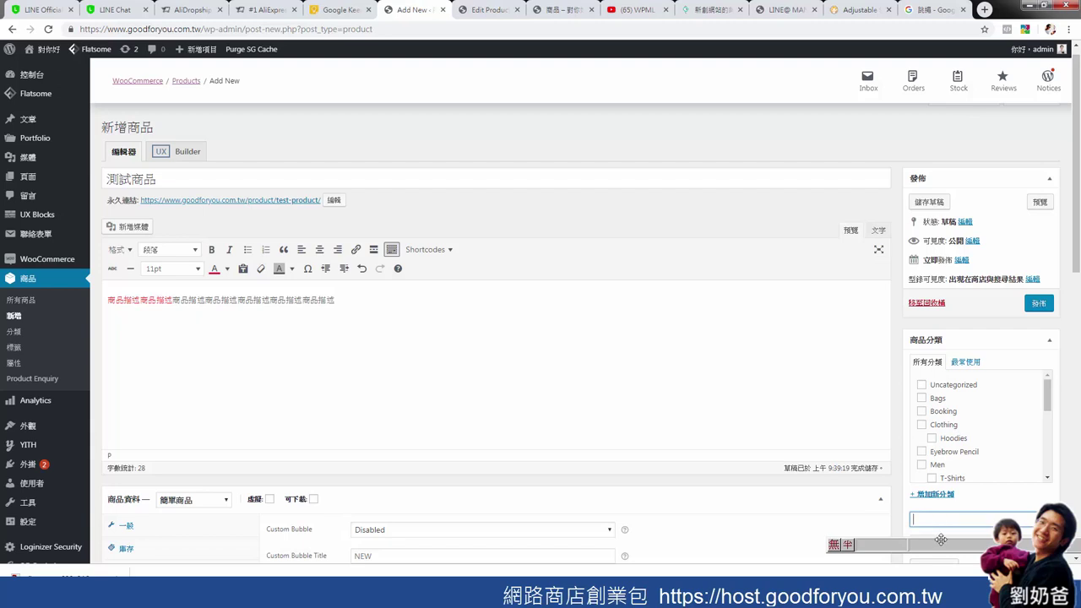
{"action": "type", "text": "測試商品"}
{"action": "left_click_drag", "start_coordinate": [953, 539], "coordinate": [914, 170]}
{"action": "scroll", "coordinate": [1046, 478], "scroll_direction": "down", "scroll_amount": 3}
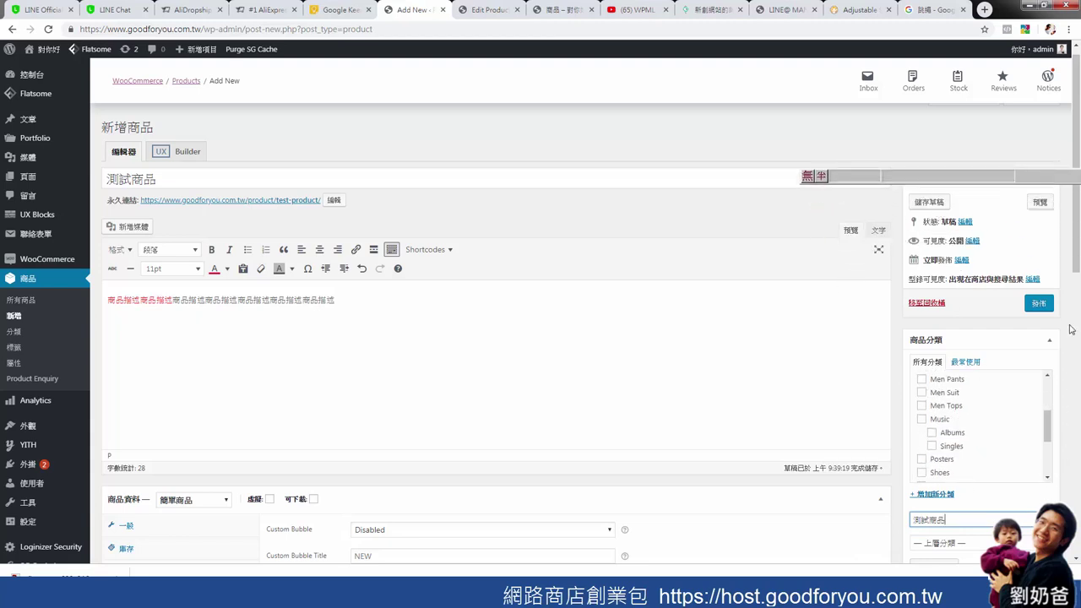
{"action": "scroll", "coordinate": [1076, 296], "scroll_direction": "down", "scroll_amount": 1}
{"action": "scroll", "coordinate": [938, 354], "scroll_direction": "down", "scroll_amount": 1}
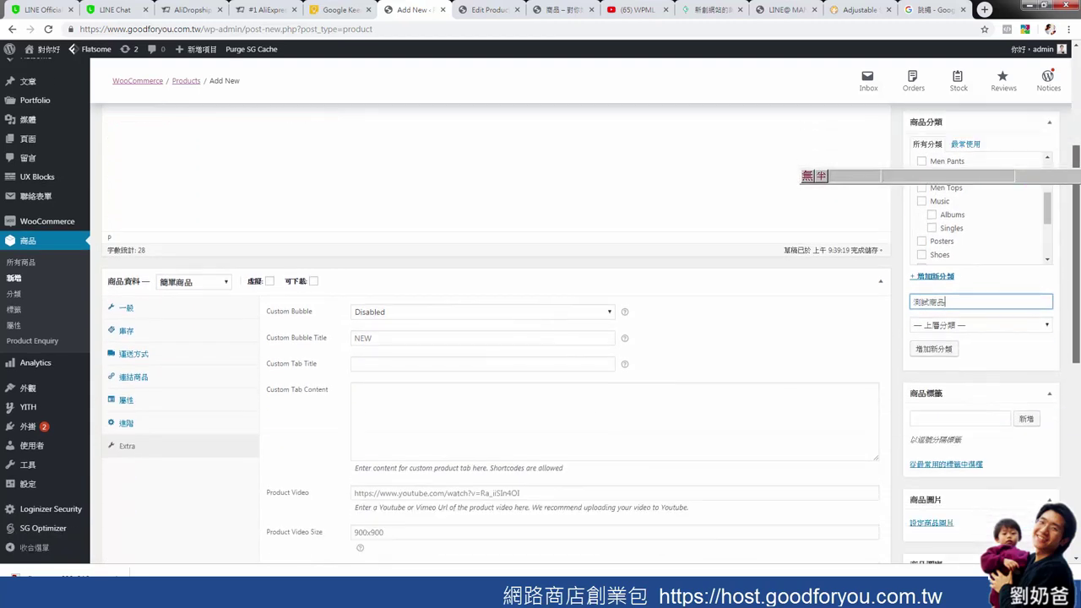
{"action": "left_click", "coordinate": [938, 354]}
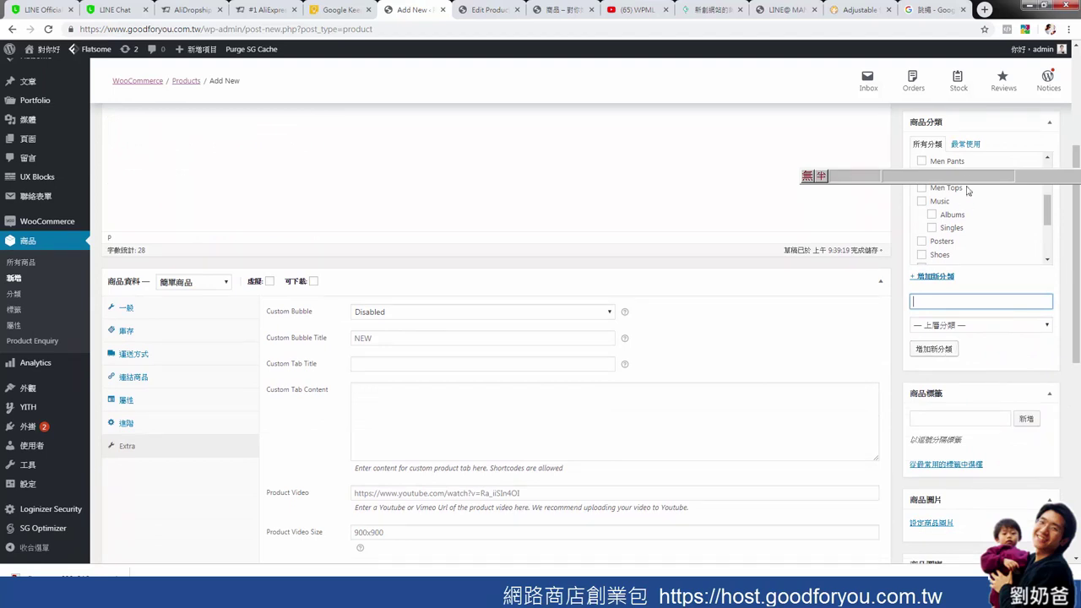
{"action": "left_click_drag", "start_coordinate": [1047, 207], "coordinate": [1048, 161]}
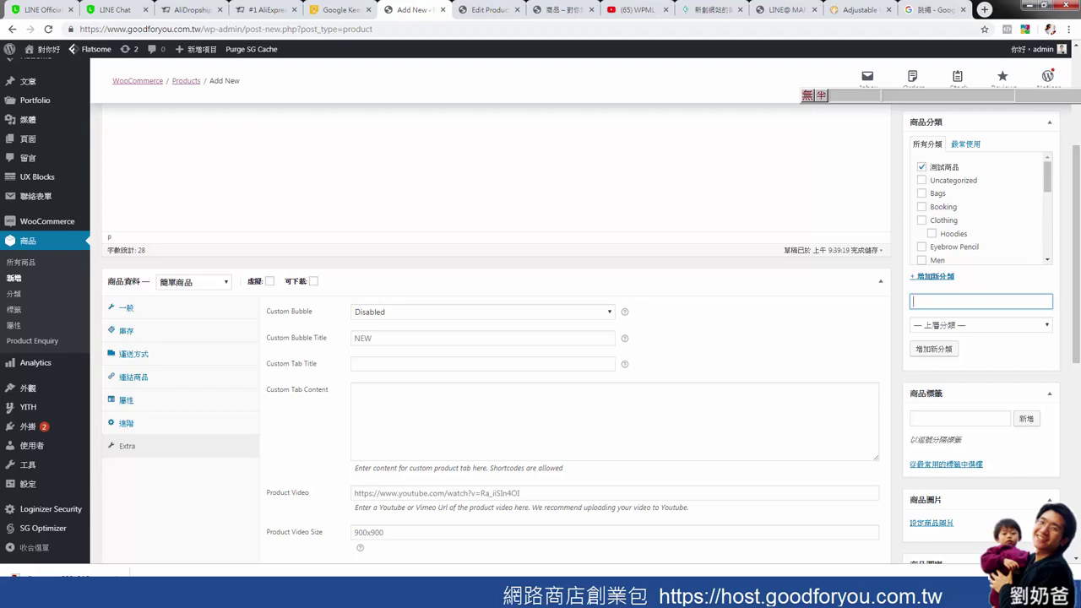
- Add the product tag 測試
{"action": "left_click", "coordinate": [958, 423]}
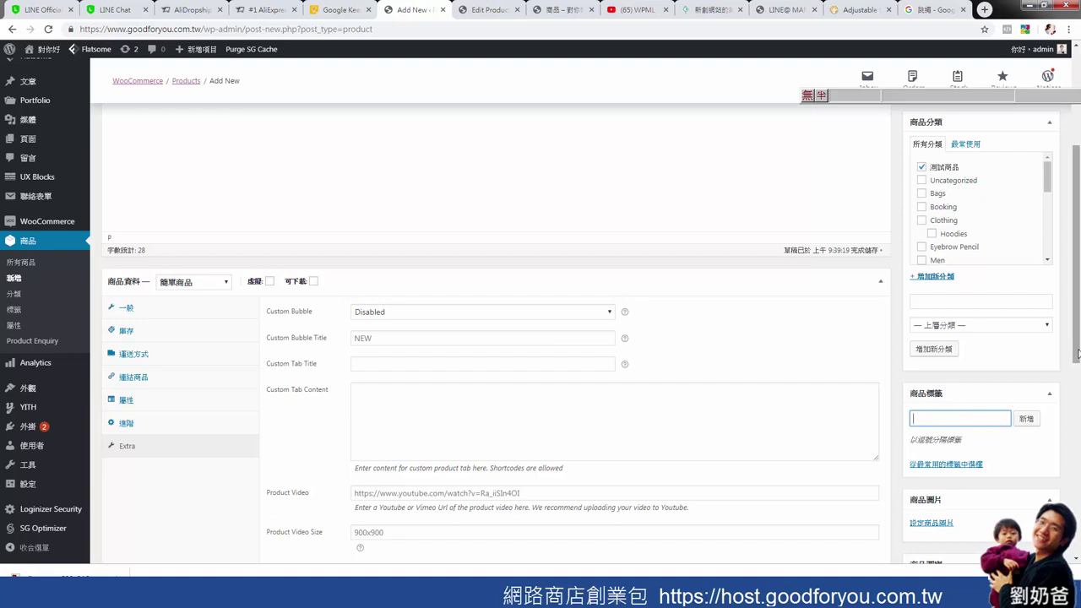
{"action": "scroll", "coordinate": [954, 397], "scroll_direction": "down", "scroll_amount": 1}
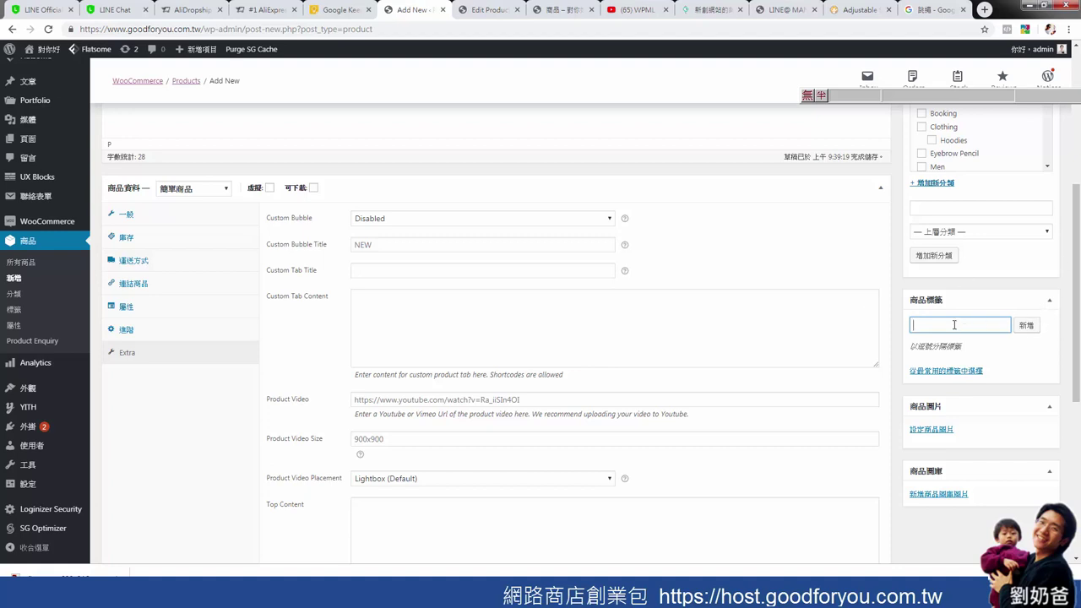
{"action": "type", "text": "試"}
{"action": "left_click", "coordinate": [1025, 328]}
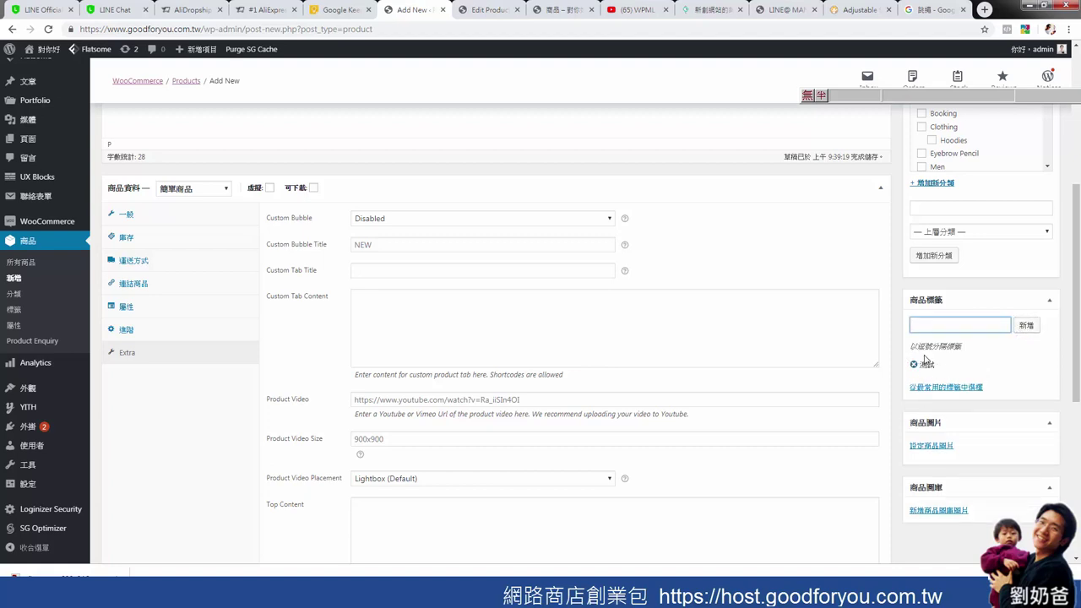
{"action": "left_click", "coordinate": [931, 446]}
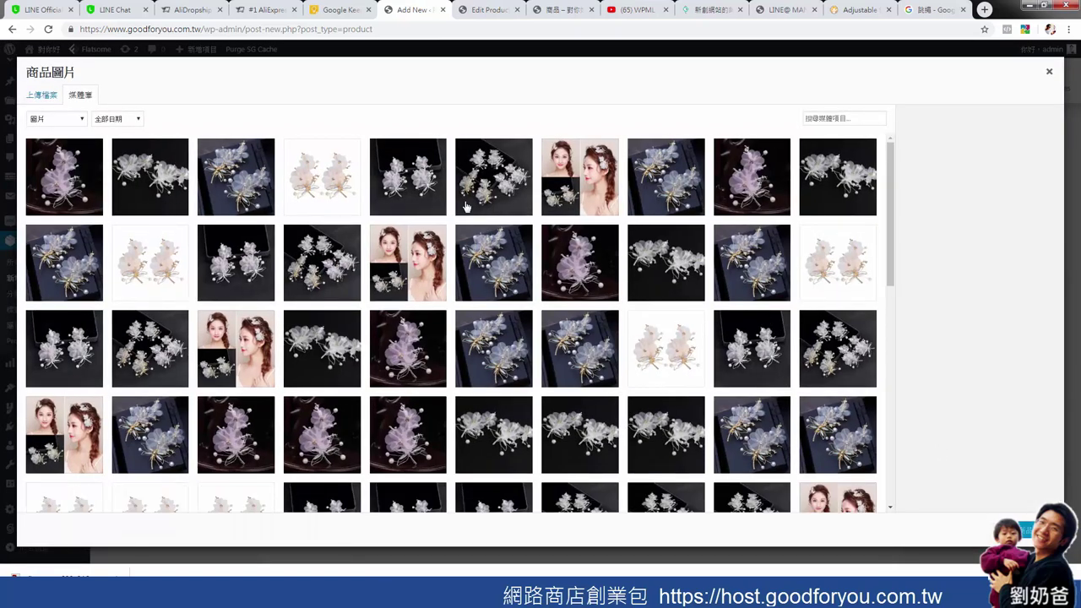
{"action": "left_click", "coordinate": [573, 189]}
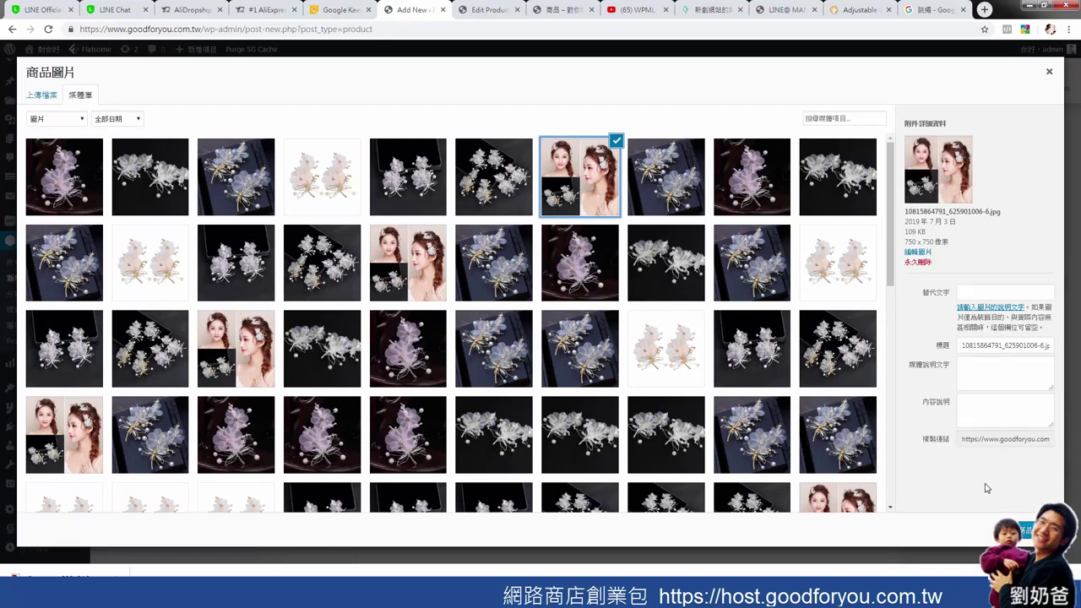
{"action": "left_click", "coordinate": [679, 185]}
{"action": "left_click", "coordinate": [588, 179]}
{"action": "left_click", "coordinate": [1026, 530]}
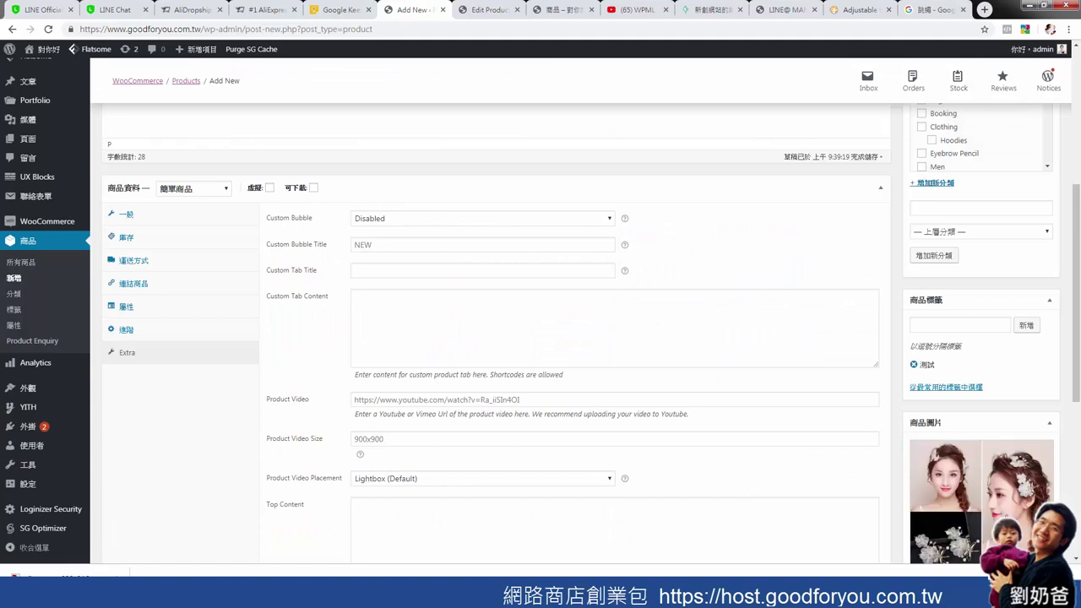
{"action": "scroll", "coordinate": [1040, 475], "scroll_direction": "down", "scroll_amount": 2}
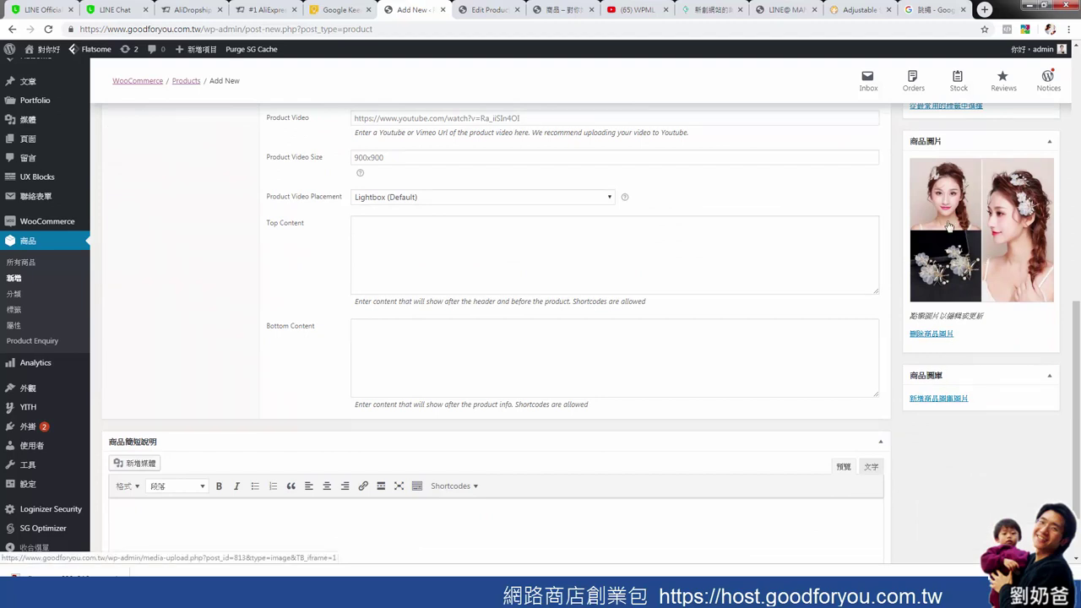
{"action": "left_click", "coordinate": [940, 399]}
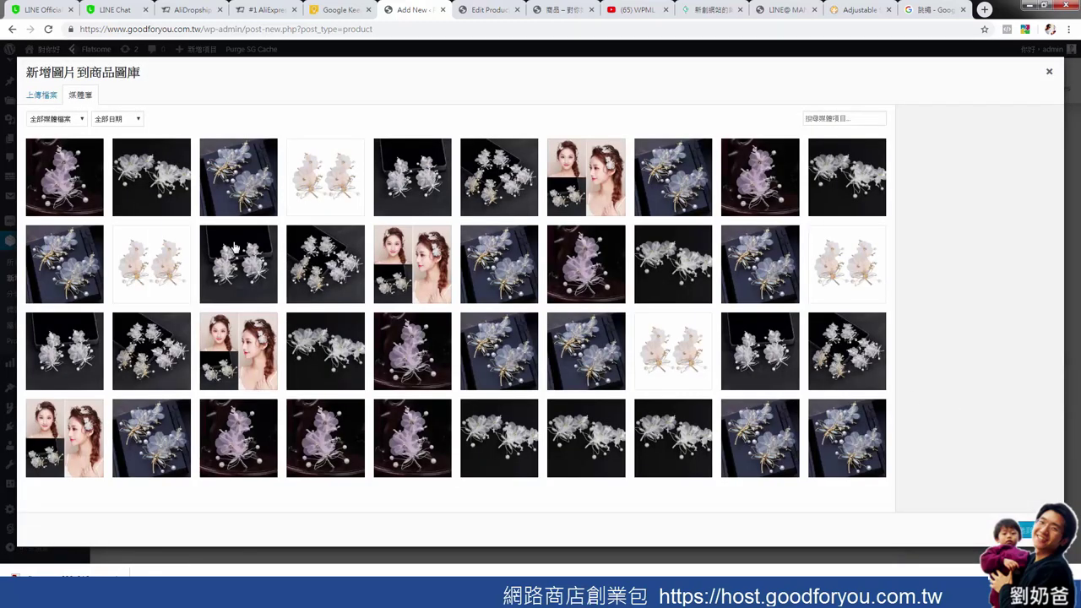
{"action": "left_click", "coordinate": [318, 187]}
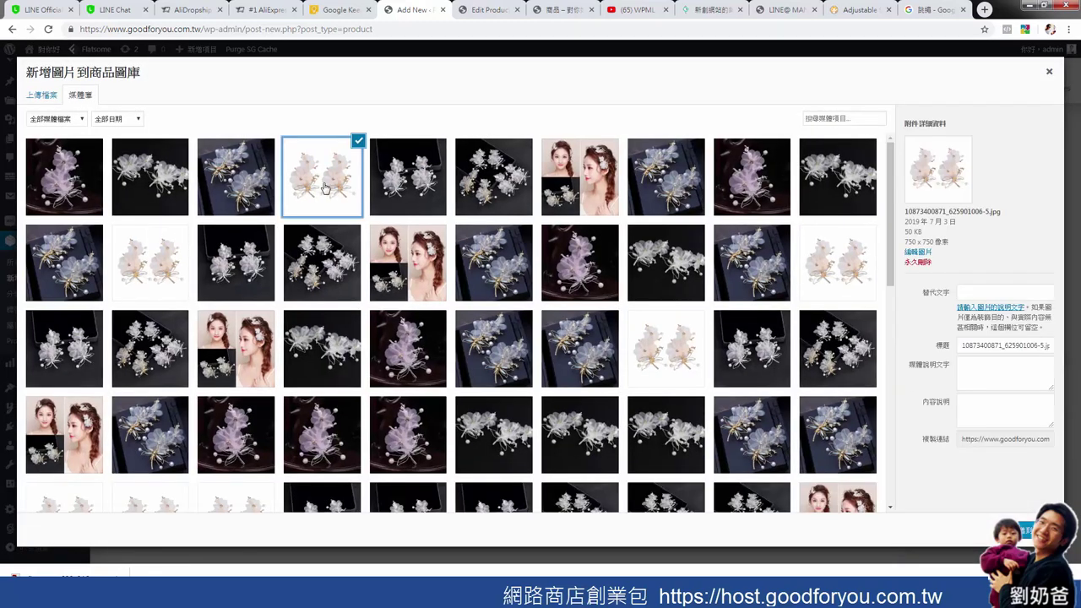
{"action": "left_click", "coordinate": [410, 177]}
{"action": "left_click", "coordinate": [321, 174]}
{"action": "left_click", "coordinate": [1026, 529]}
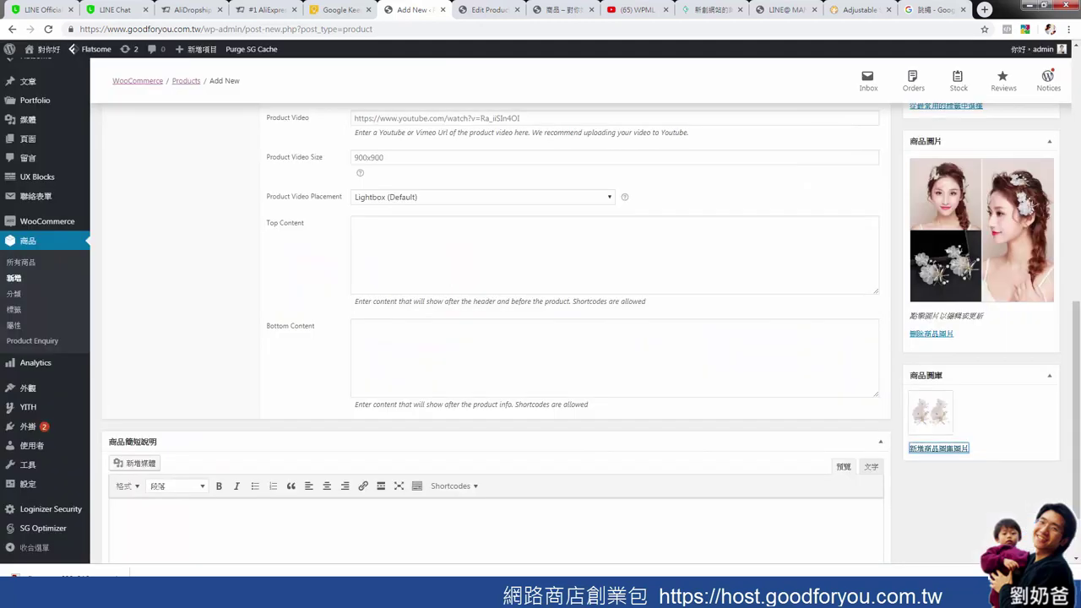
{"action": "left_click", "coordinate": [938, 450]}
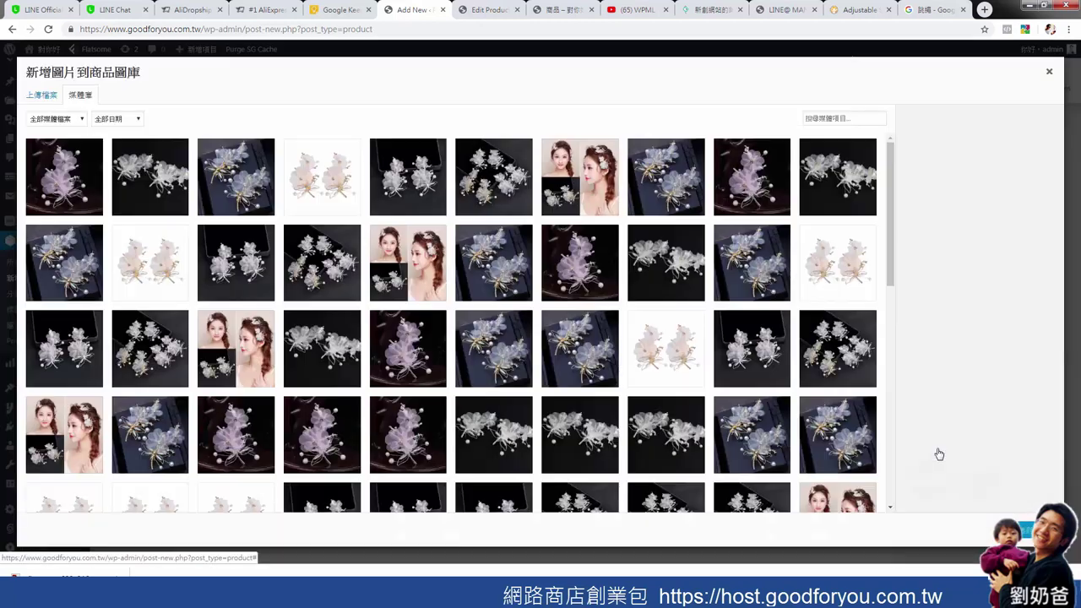
{"action": "left_click", "coordinate": [251, 205]}
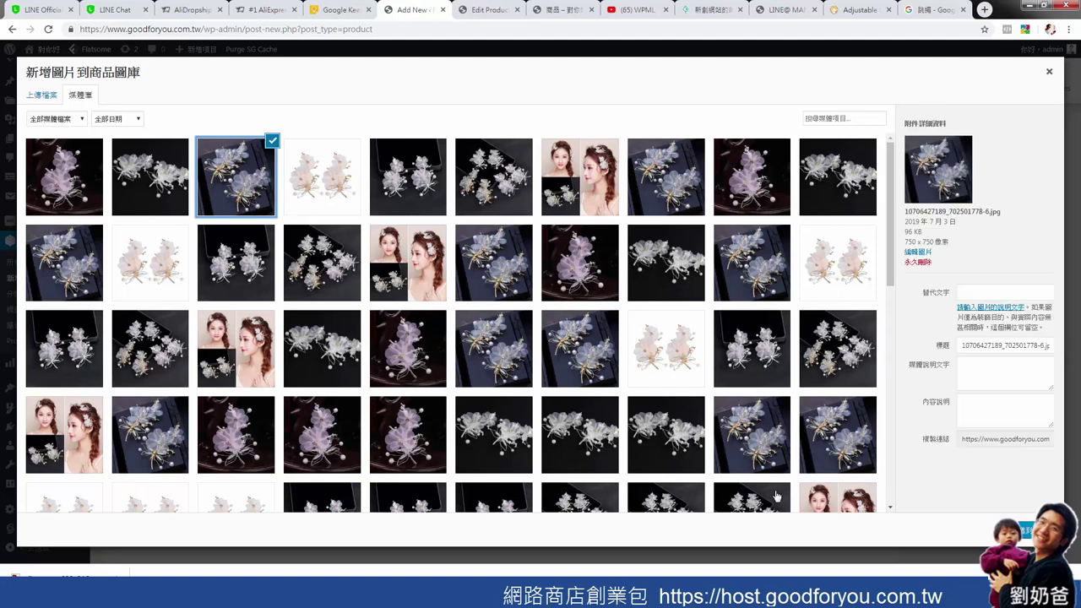
{"action": "left_click", "coordinate": [1025, 538]}
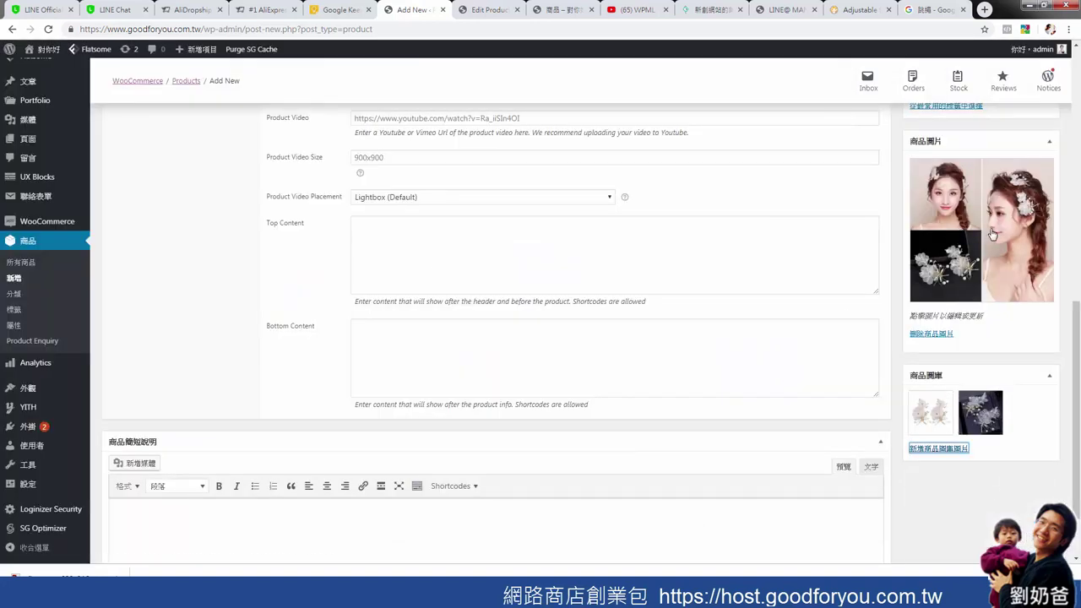
- Publish the product and review its short description on the edit page
{"action": "scroll", "coordinate": [961, 321], "scroll_direction": "up", "scroll_amount": 7}
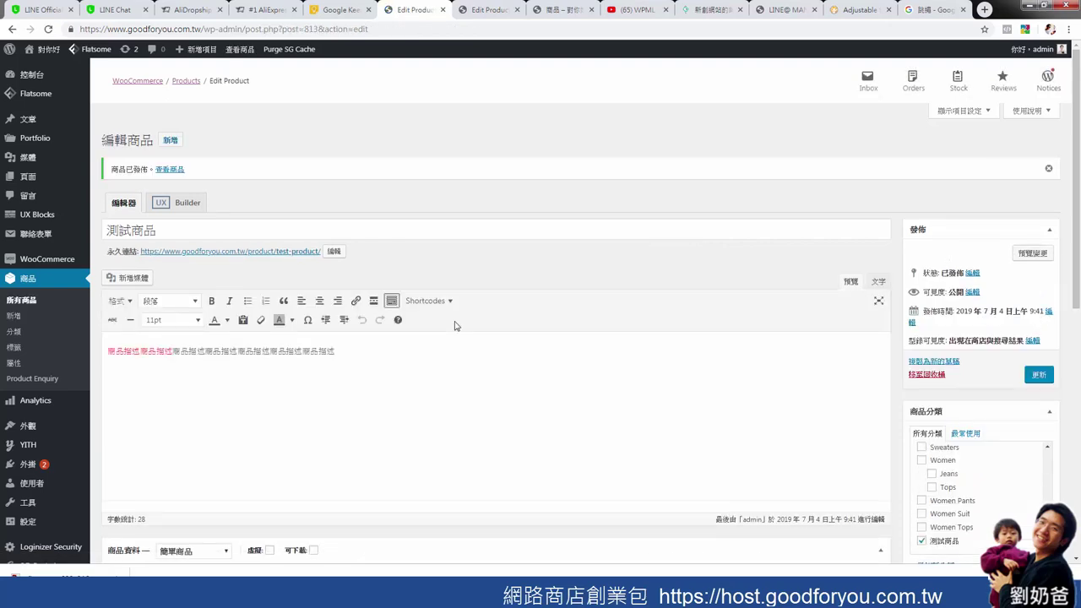
{"action": "scroll", "coordinate": [363, 335], "scroll_direction": "down", "scroll_amount": 15}
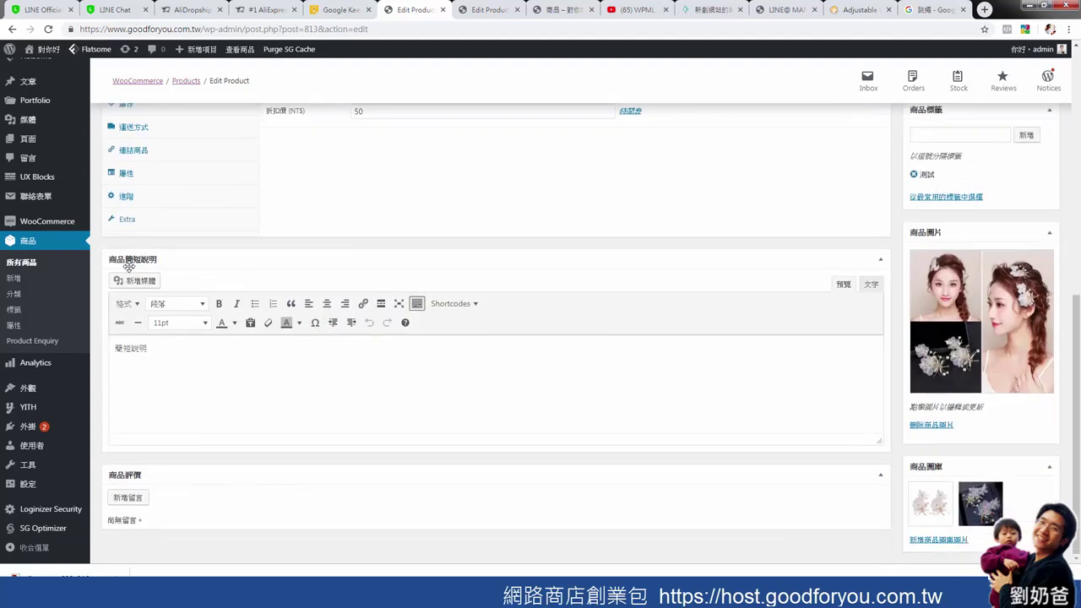
{"action": "left_click", "coordinate": [175, 354]}
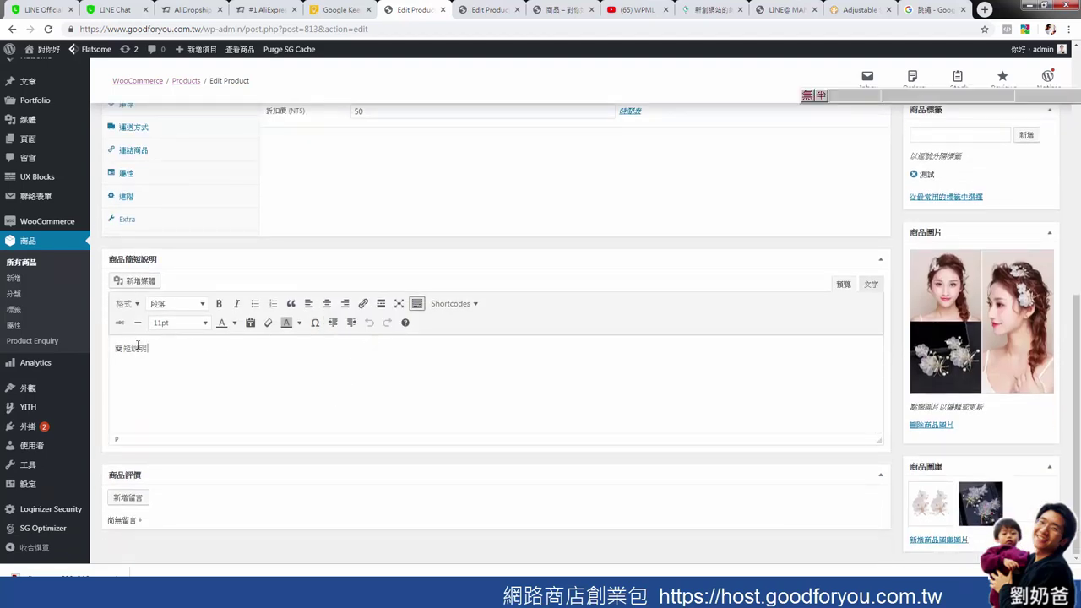
- Colour the short description text 簡短說明 blue and update the product
{"action": "double_click", "coordinate": [136, 350]}
{"action": "left_click", "coordinate": [234, 323]}
{"action": "left_click", "coordinate": [245, 364]}
{"action": "left_click", "coordinate": [292, 394]}
{"action": "scroll", "coordinate": [1030, 246], "scroll_direction": "up", "scroll_amount": 5}
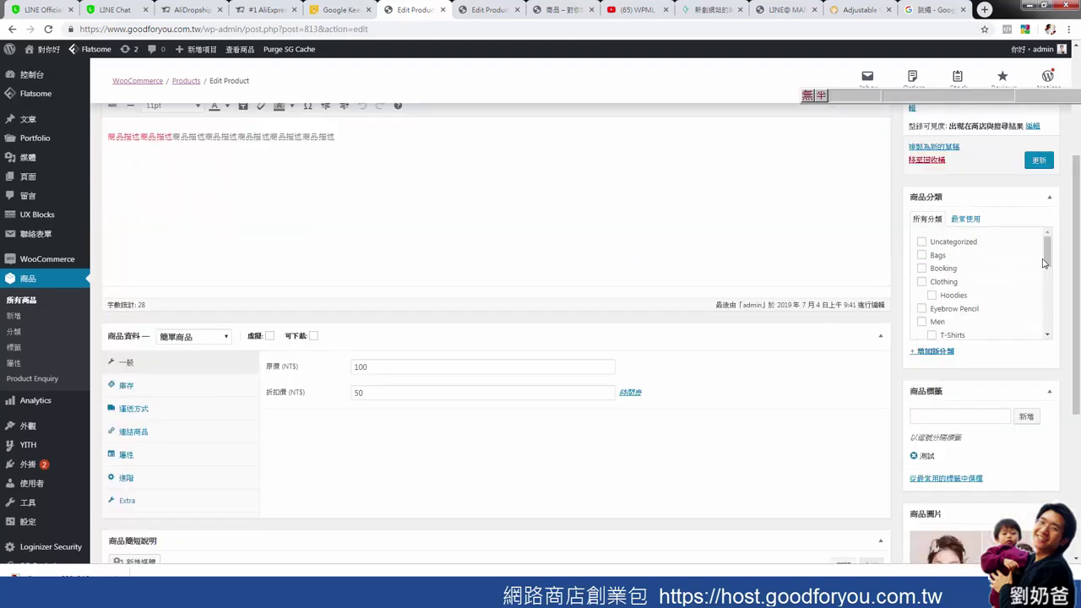
{"action": "left_click", "coordinate": [1038, 161]}
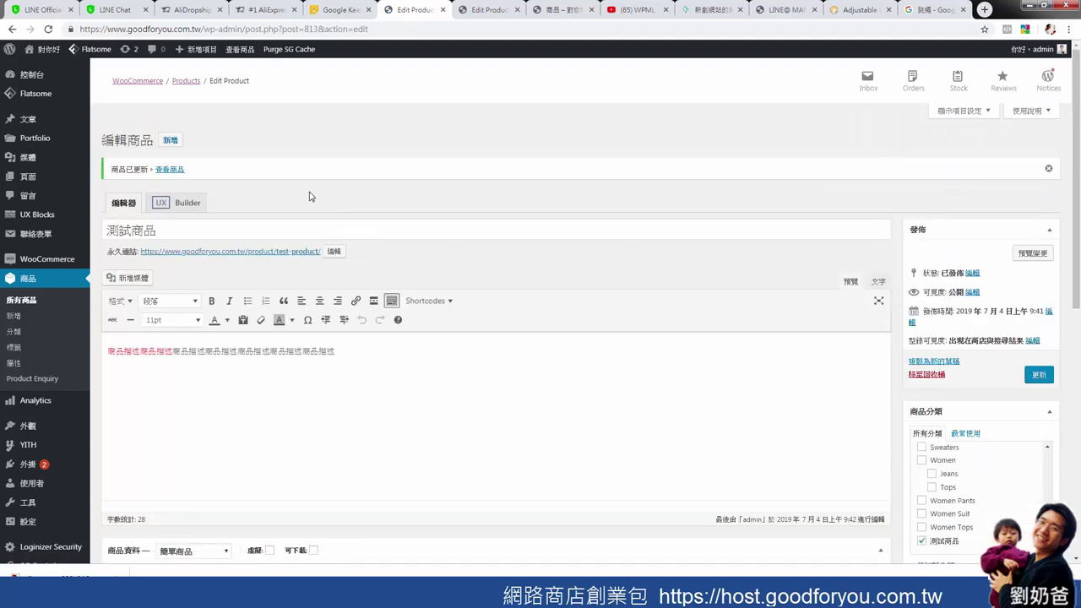
- View the updated product's store page in a new tab and browse through its gallery images
{"action": "middle_click", "coordinate": [171, 170]}
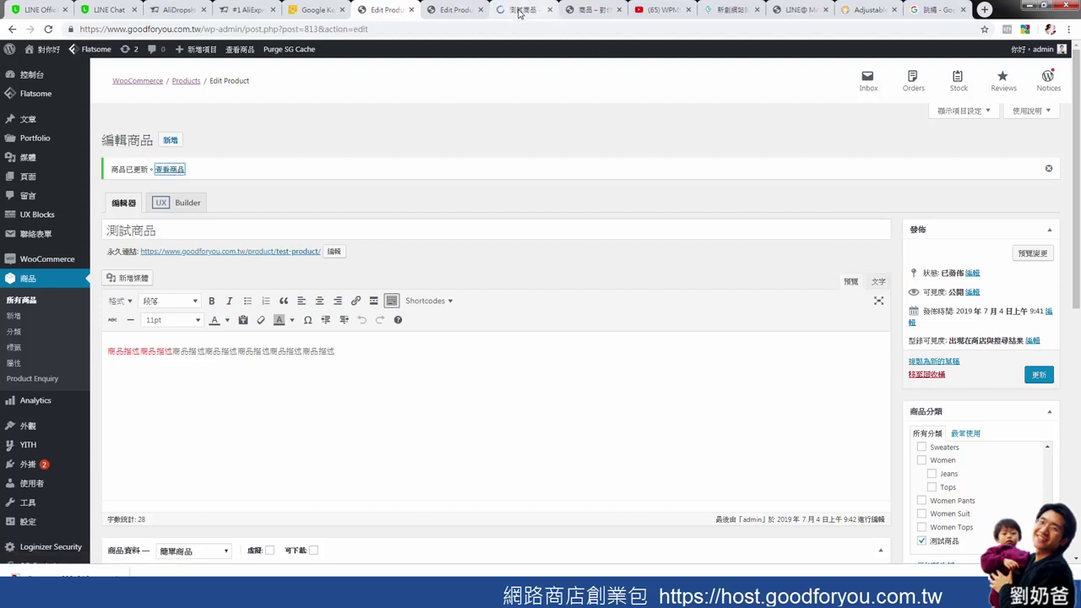
{"action": "left_click", "coordinate": [519, 10]}
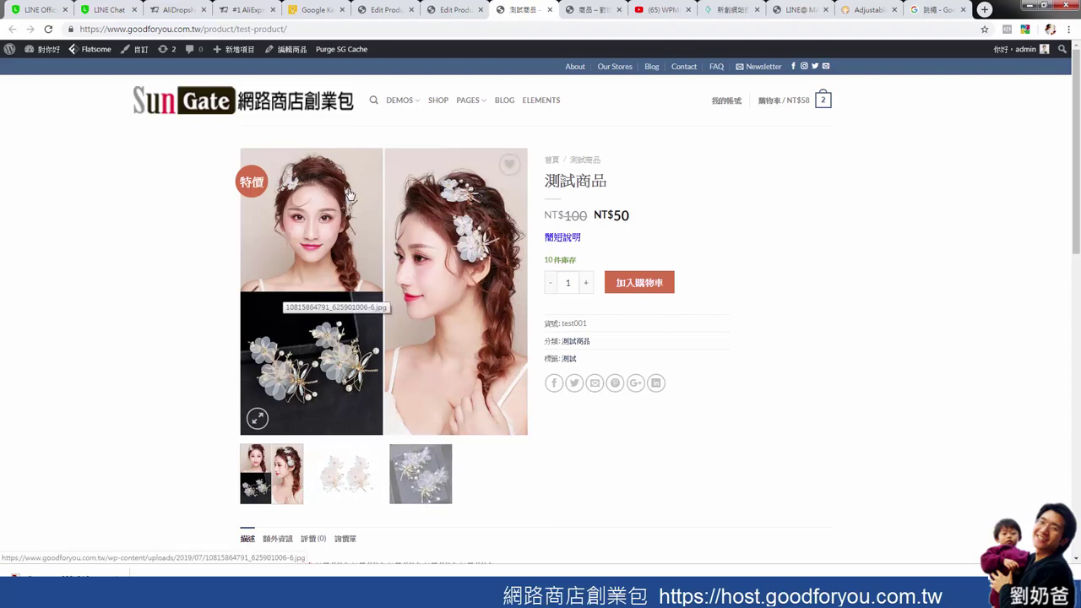
{"action": "left_click", "coordinate": [332, 483]}
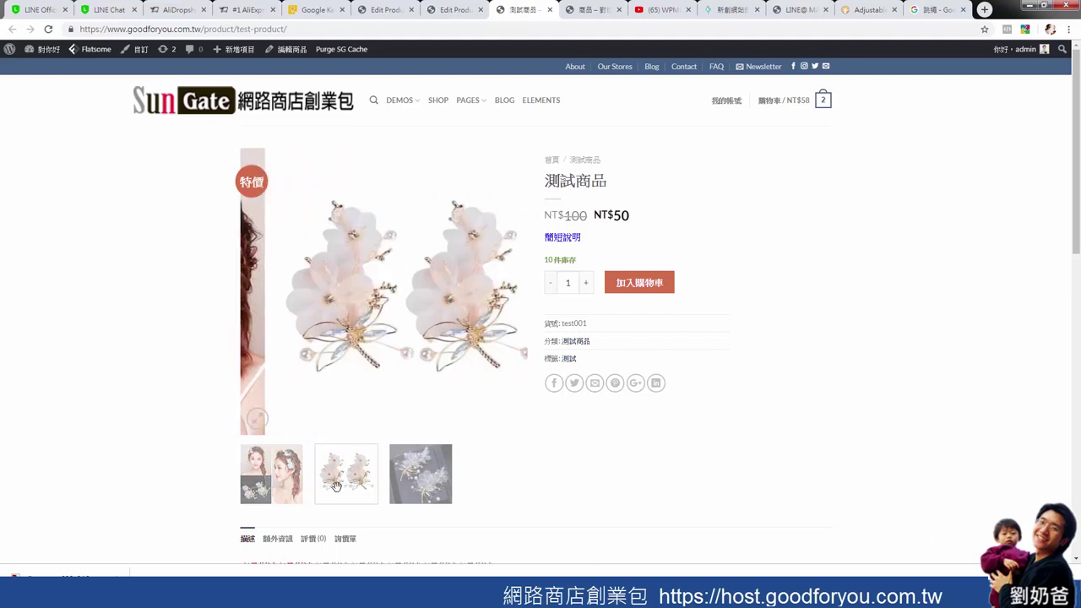
{"action": "left_click", "coordinate": [511, 292]}
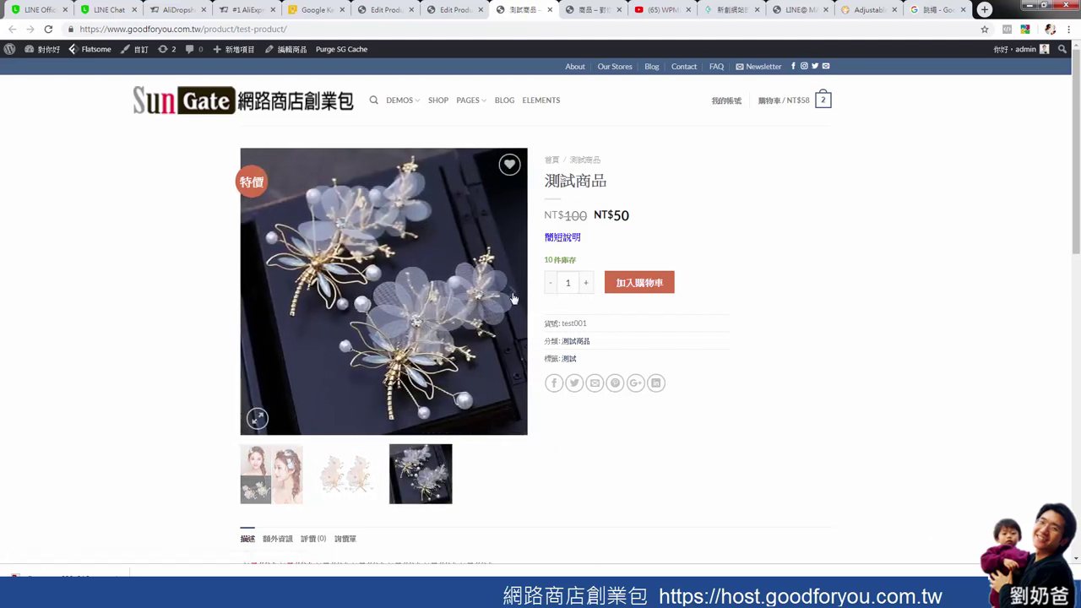
{"action": "left_click", "coordinate": [512, 292]}
{"action": "left_click", "coordinate": [514, 294]}
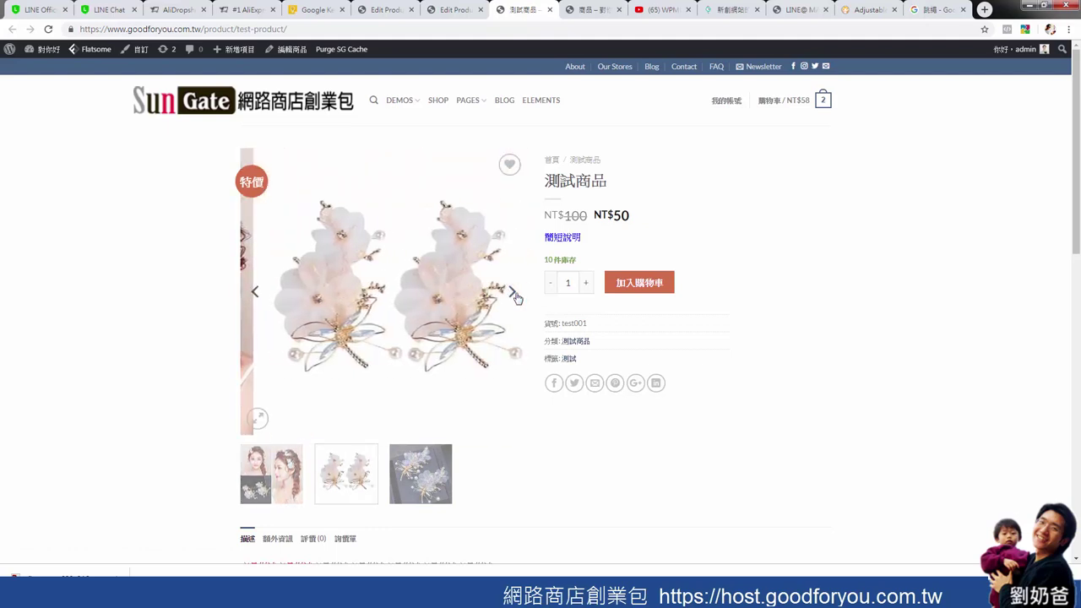
{"action": "left_click", "coordinate": [515, 296]}
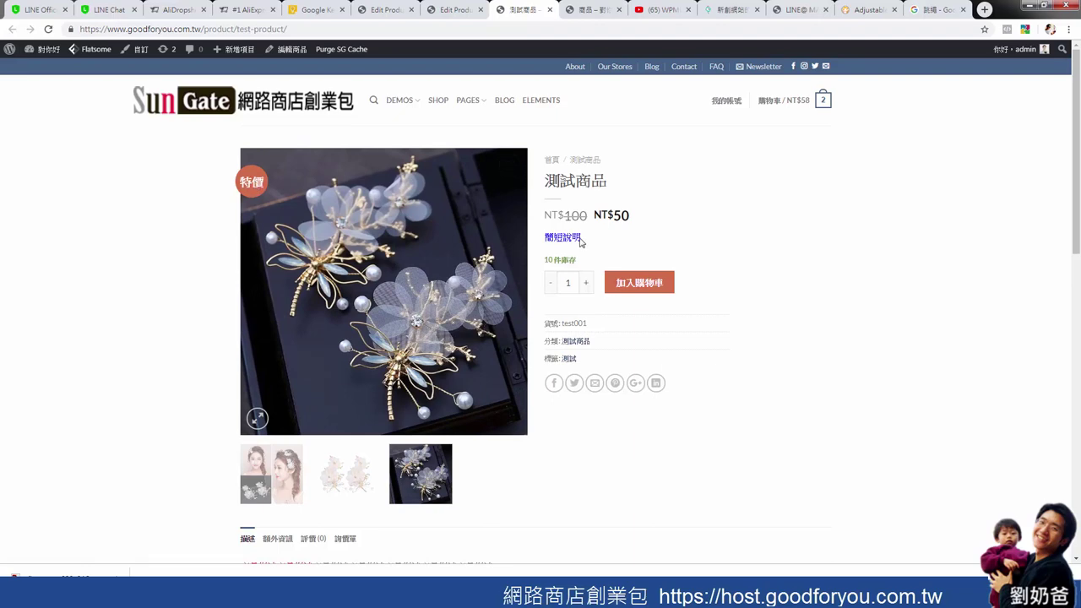
- Review the prices, short description, full description and stock on the product page, and open its 測試商品 category page
{"action": "left_click_drag", "start_coordinate": [545, 216], "coordinate": [642, 219]}
{"action": "mouse_move", "coordinate": [547, 260]}
{"action": "left_mouse_down"}
{"action": "mouse_move", "coordinate": [583, 264]}
{"action": "mouse_move", "coordinate": [544, 242]}
{"action": "left_mouse_up"}
{"action": "left_click", "coordinate": [705, 243]}
{"action": "scroll", "coordinate": [646, 260], "scroll_direction": "down", "scroll_amount": 3}
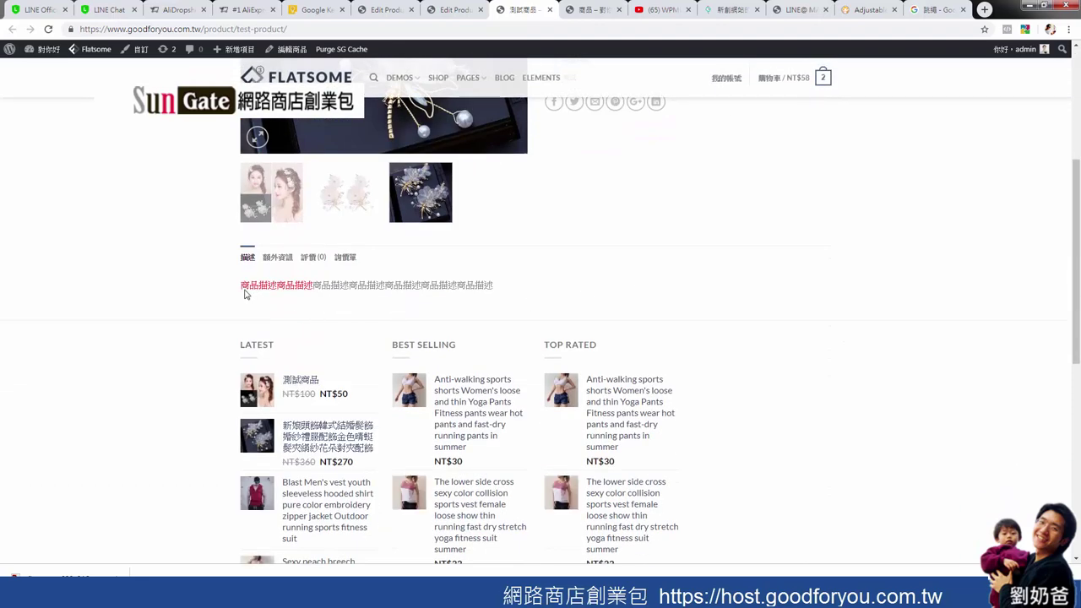
{"action": "mouse_move", "coordinate": [243, 287]}
{"action": "left_mouse_down"}
{"action": "mouse_move", "coordinate": [331, 287]}
{"action": "mouse_move", "coordinate": [278, 301]}
{"action": "mouse_move", "coordinate": [255, 280]}
{"action": "left_mouse_up"}
{"action": "scroll", "coordinate": [700, 345], "scroll_direction": "up", "scroll_amount": 3}
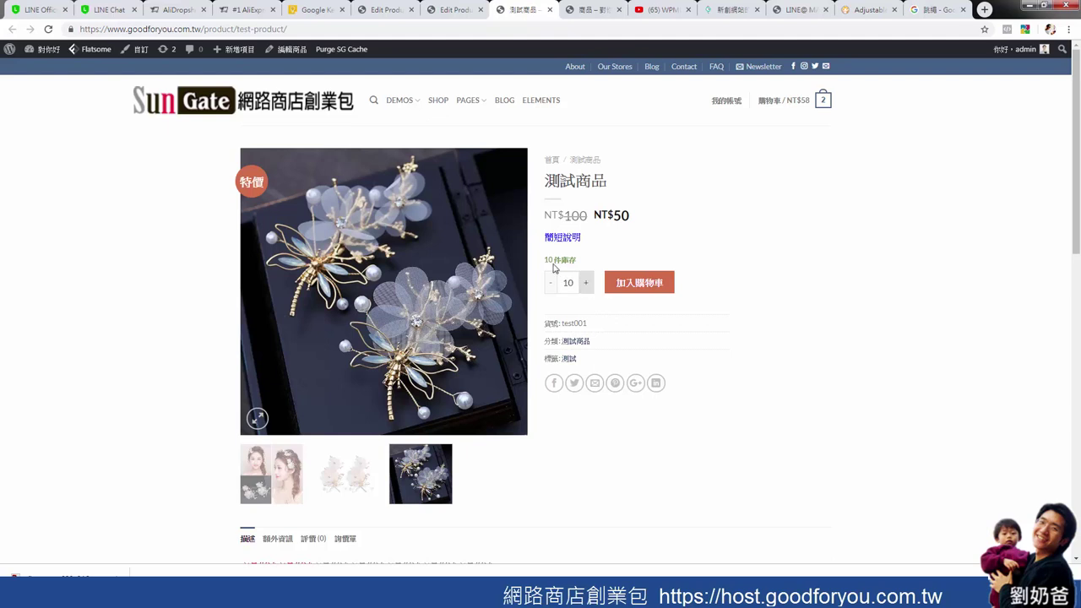
{"action": "left_click_drag", "start_coordinate": [542, 266], "coordinate": [571, 262]}
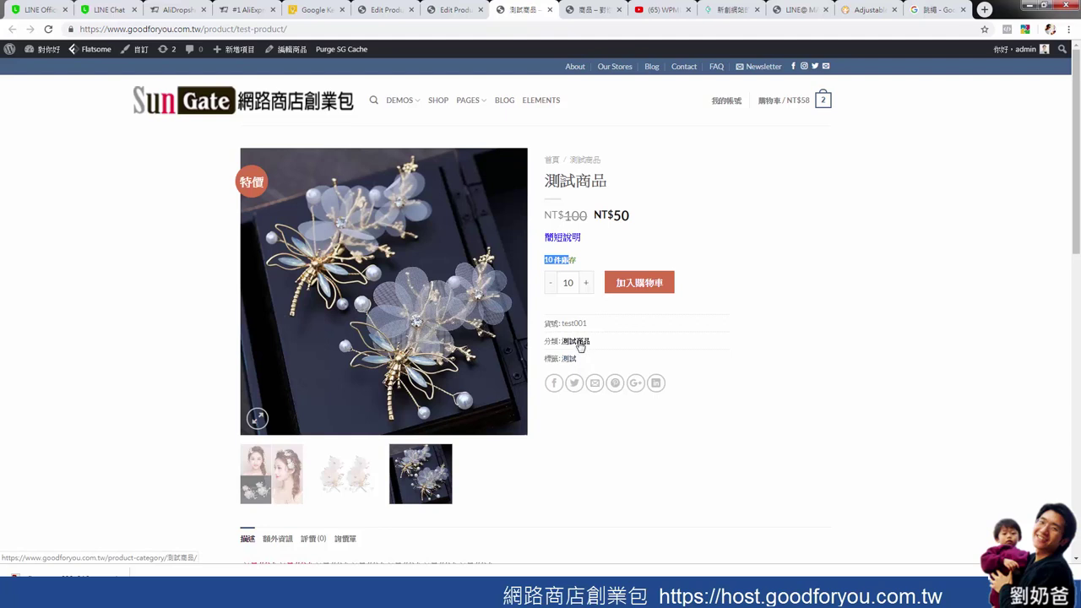
{"action": "left_click", "coordinate": [579, 345]}
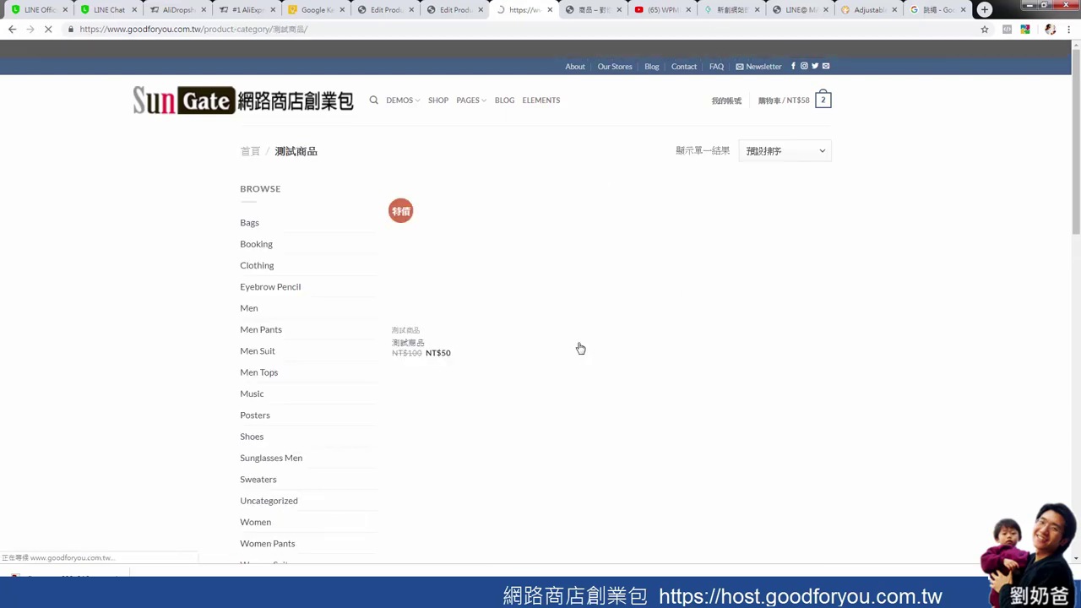